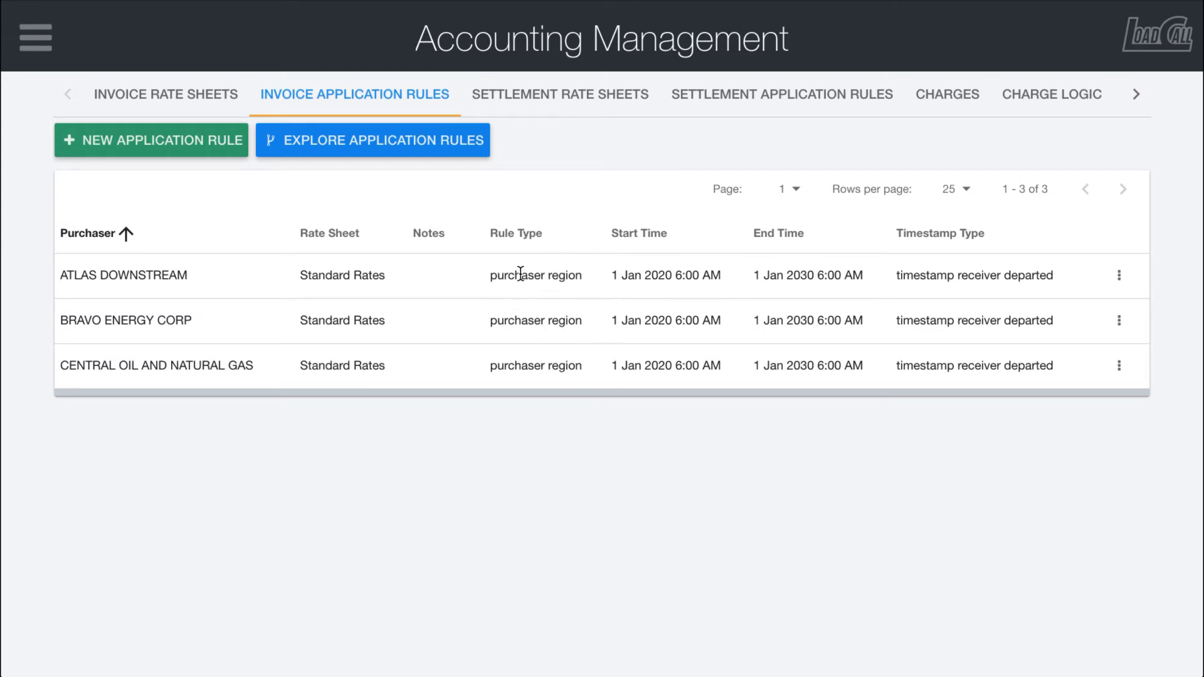
- Start a new invoice application rule and assign the TEST RATES rate sheet to it
{"action": "left_click", "coordinate": [154, 144]}
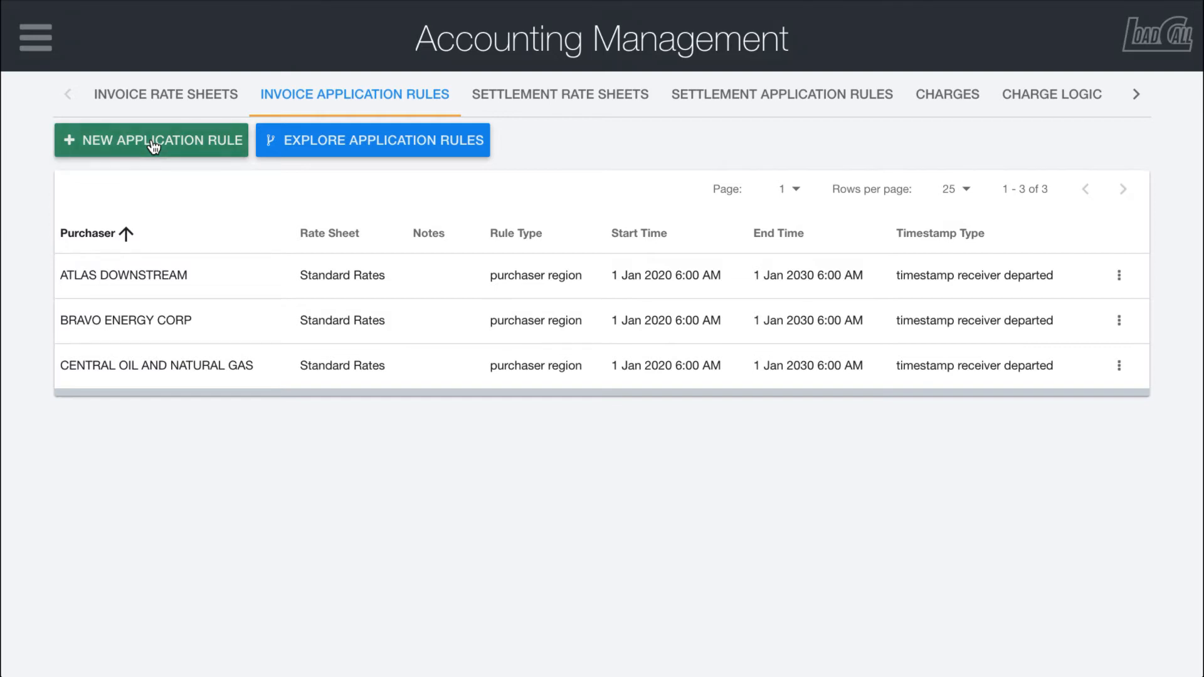
{"action": "left_click", "coordinate": [425, 165]}
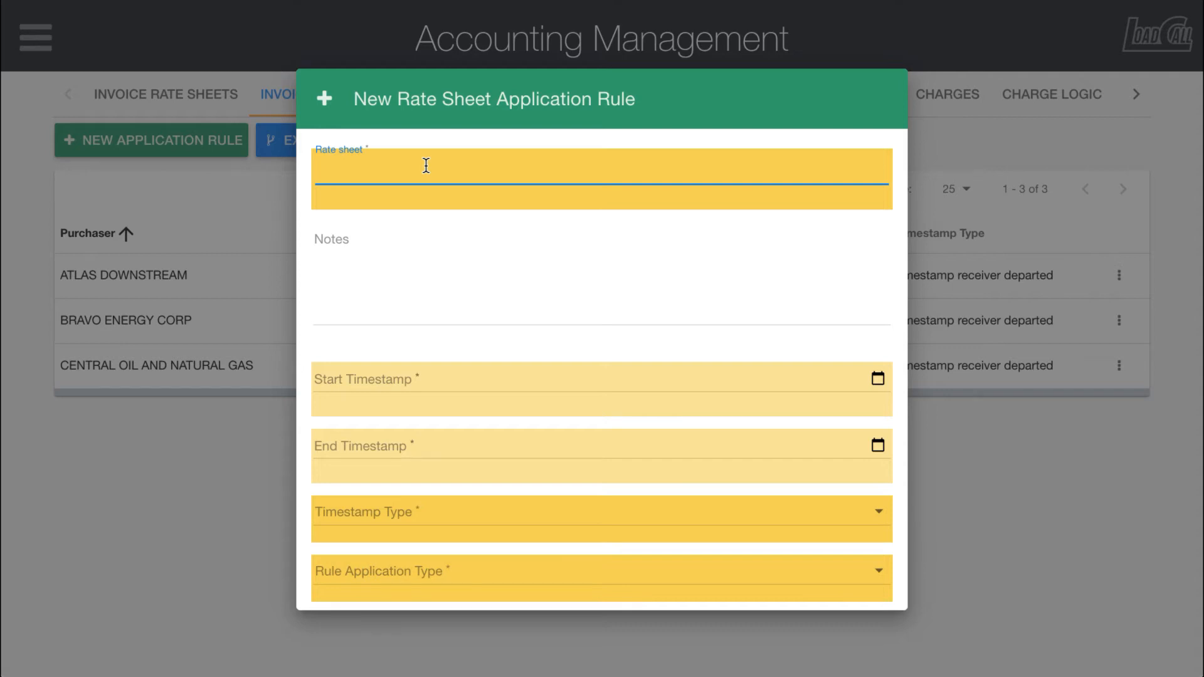
{"action": "type", "text": "te"}
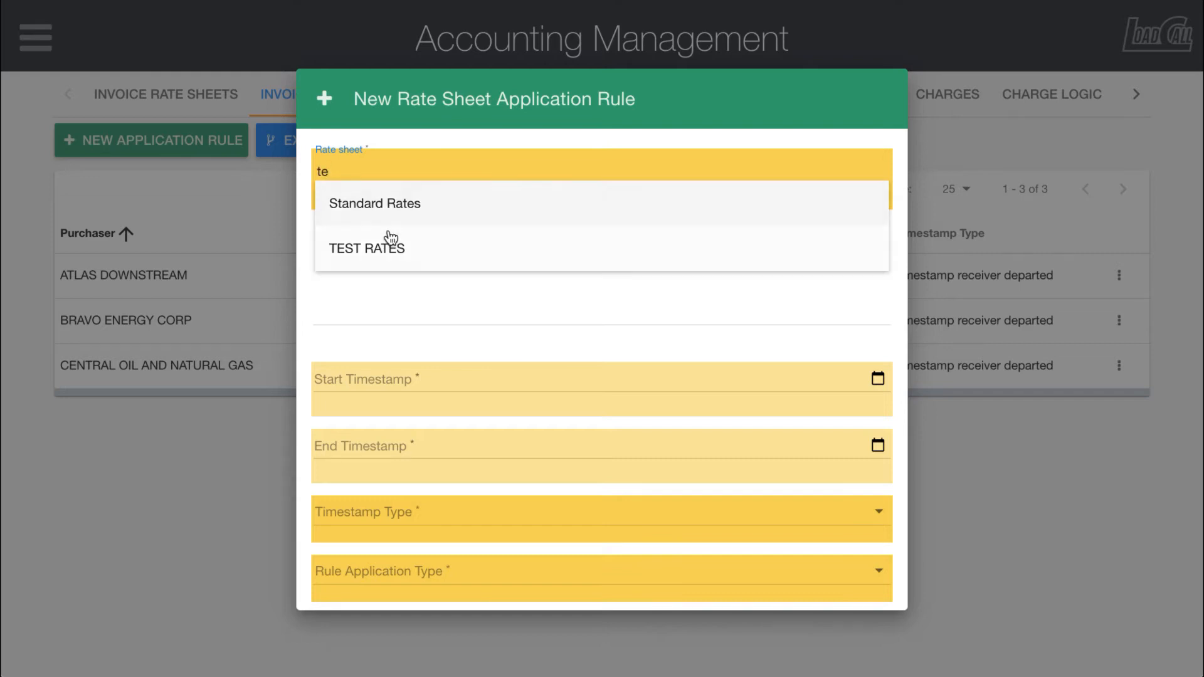
{"action": "left_click", "coordinate": [373, 250]}
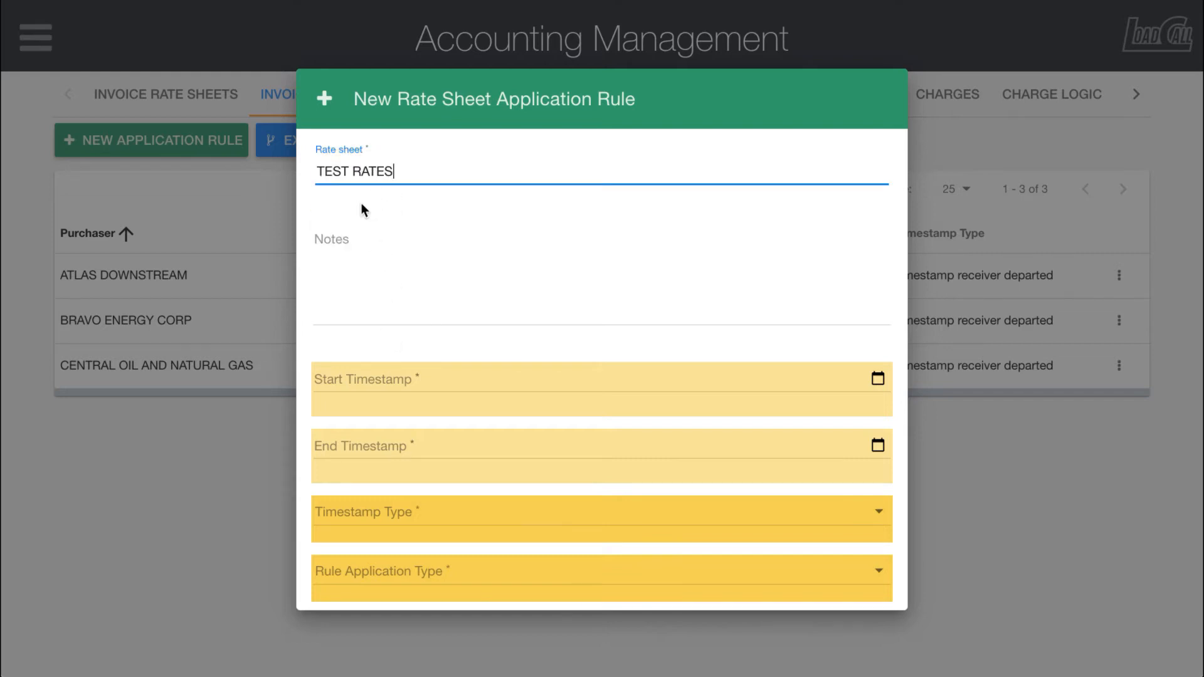
- Set the rule's start timestamp to 12/01/2020, 12:00 AM
{"action": "scroll", "coordinate": [519, 237], "scroll_direction": "down", "scroll_amount": 1}
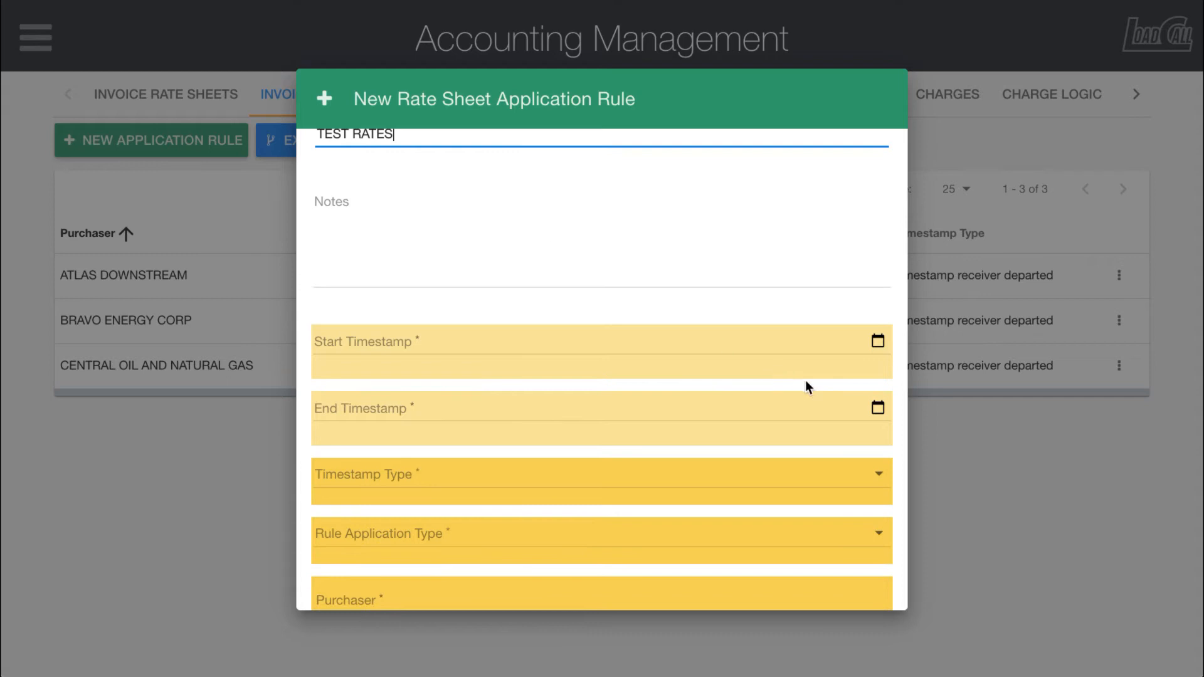
{"action": "left_click", "coordinate": [871, 340]}
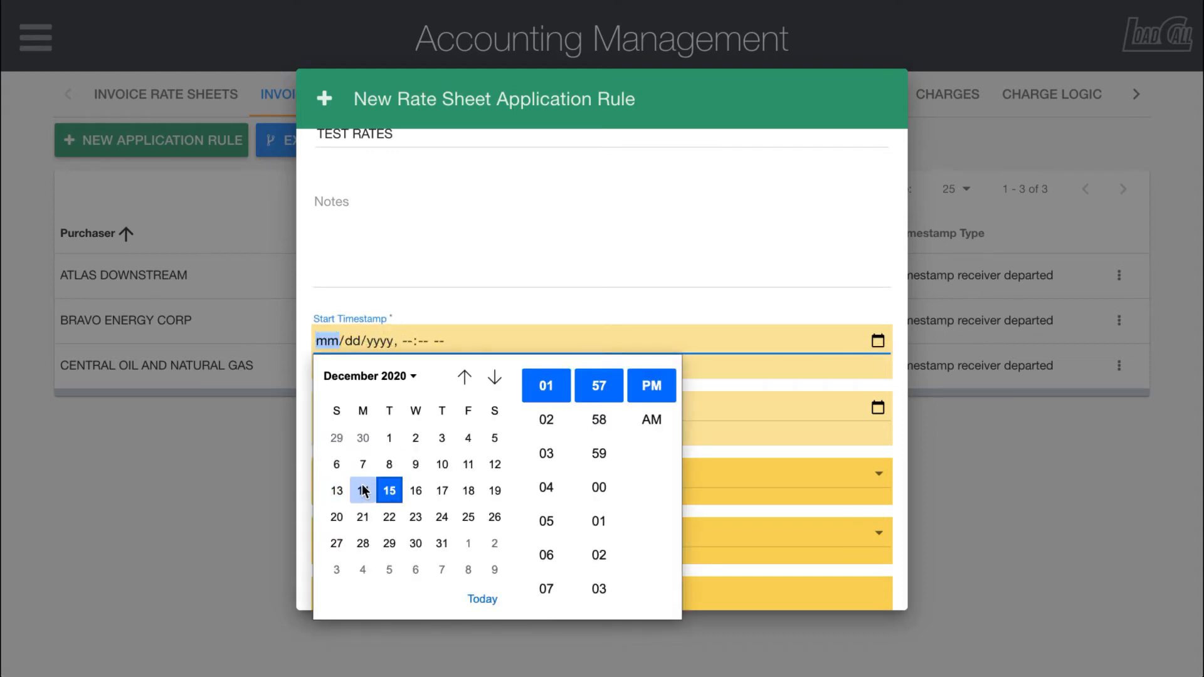
{"action": "left_click", "coordinate": [390, 438]}
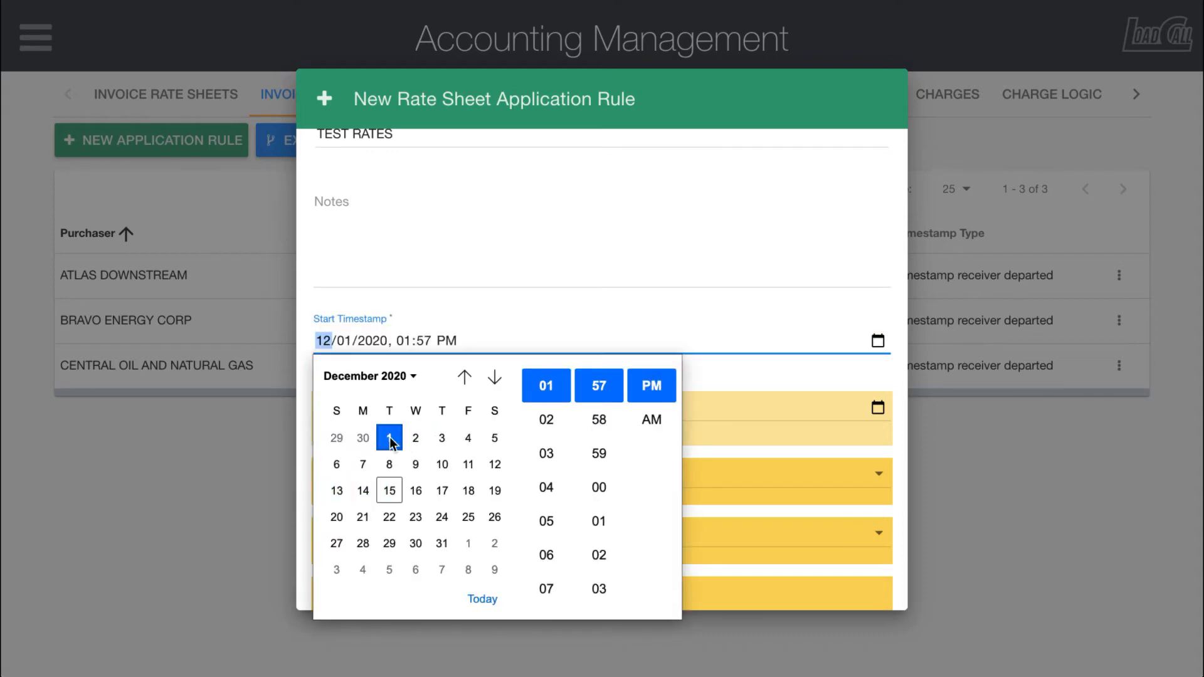
{"action": "left_click", "coordinate": [877, 409]}
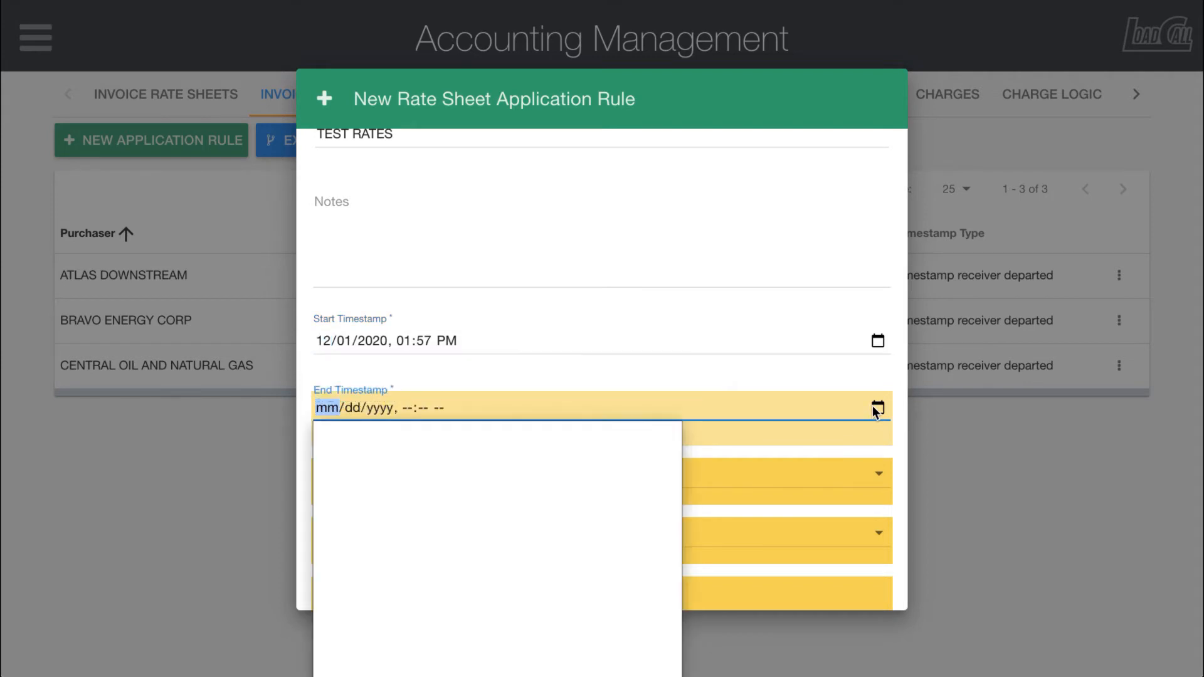
{"action": "left_click", "coordinate": [415, 337]}
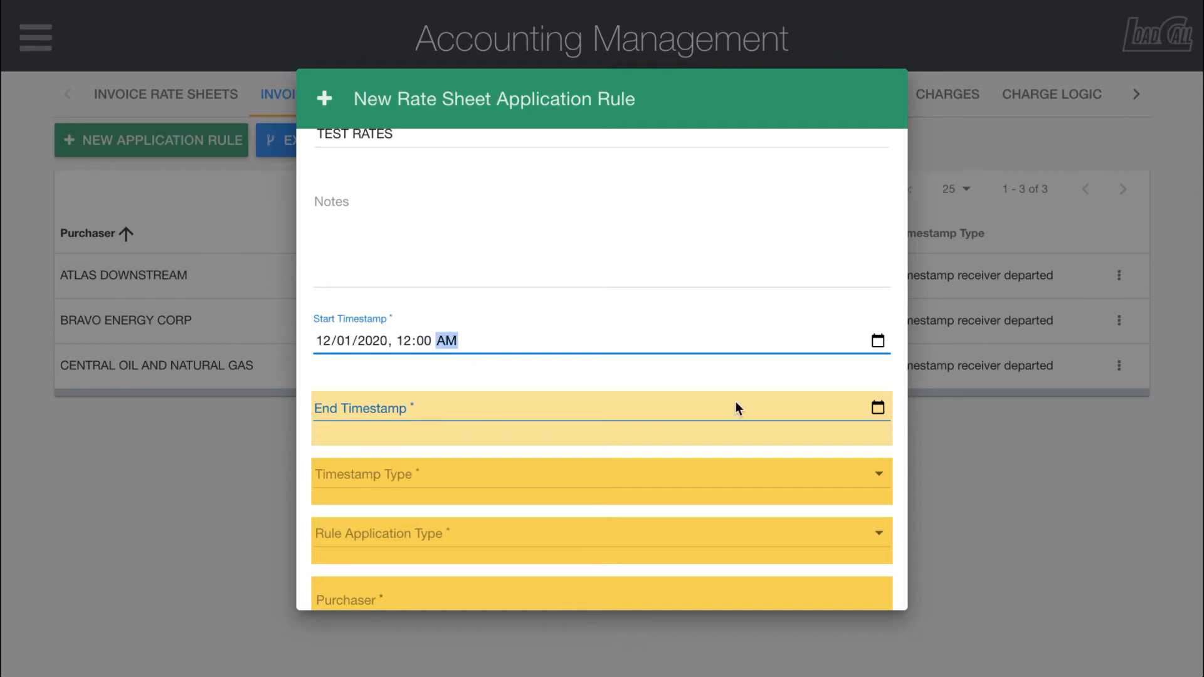
- Set the rule's end timestamp to 03/31/2021, 12:00 PM
{"action": "left_click", "coordinate": [877, 408]}
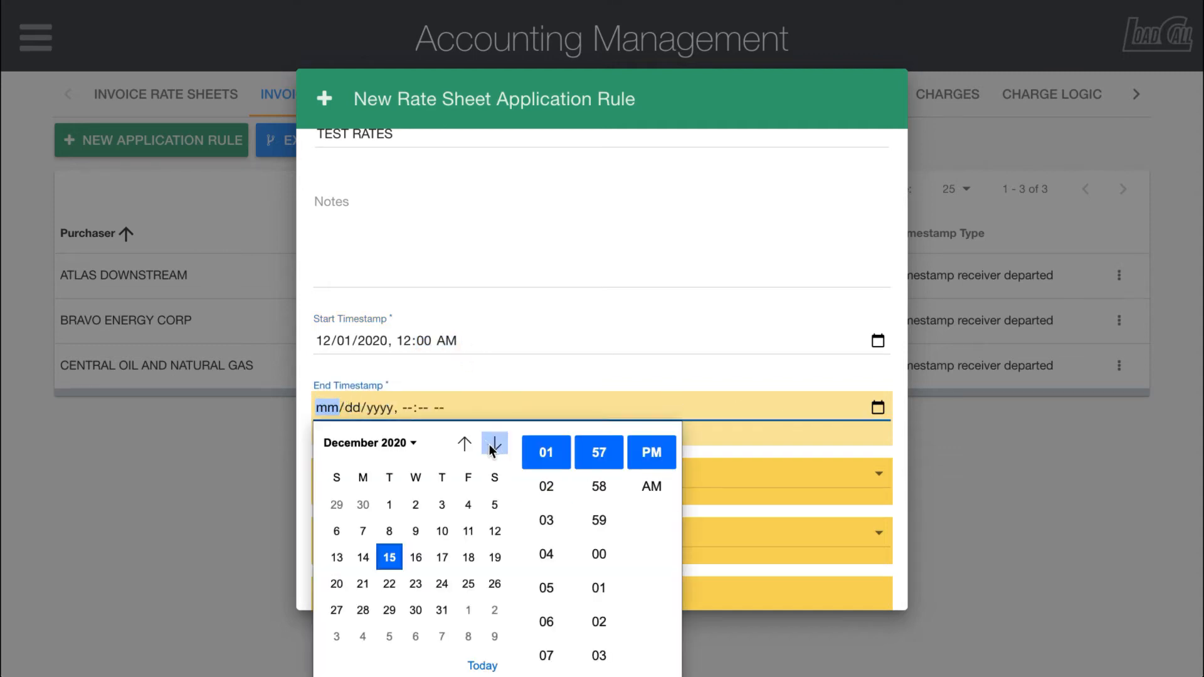
{"action": "left_click", "coordinate": [491, 445]}
{"action": "left_click", "coordinate": [491, 445]}
{"action": "left_click", "coordinate": [491, 446]}
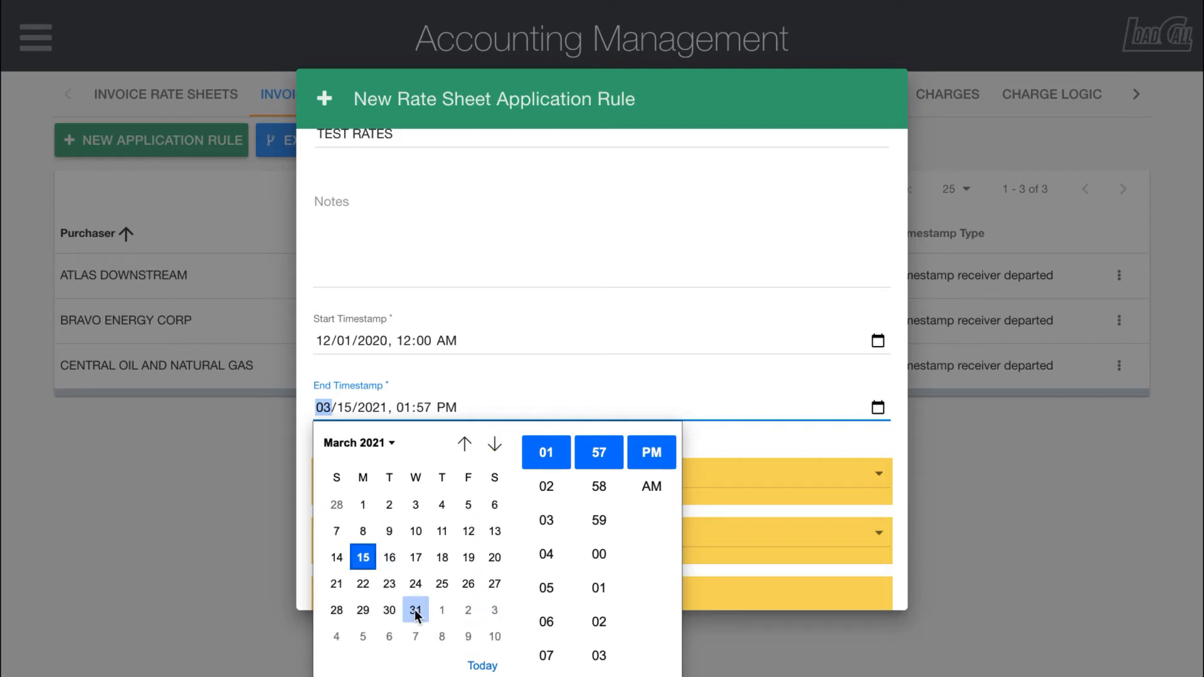
{"action": "left_click", "coordinate": [416, 611]}
{"action": "left_click", "coordinate": [398, 409]}
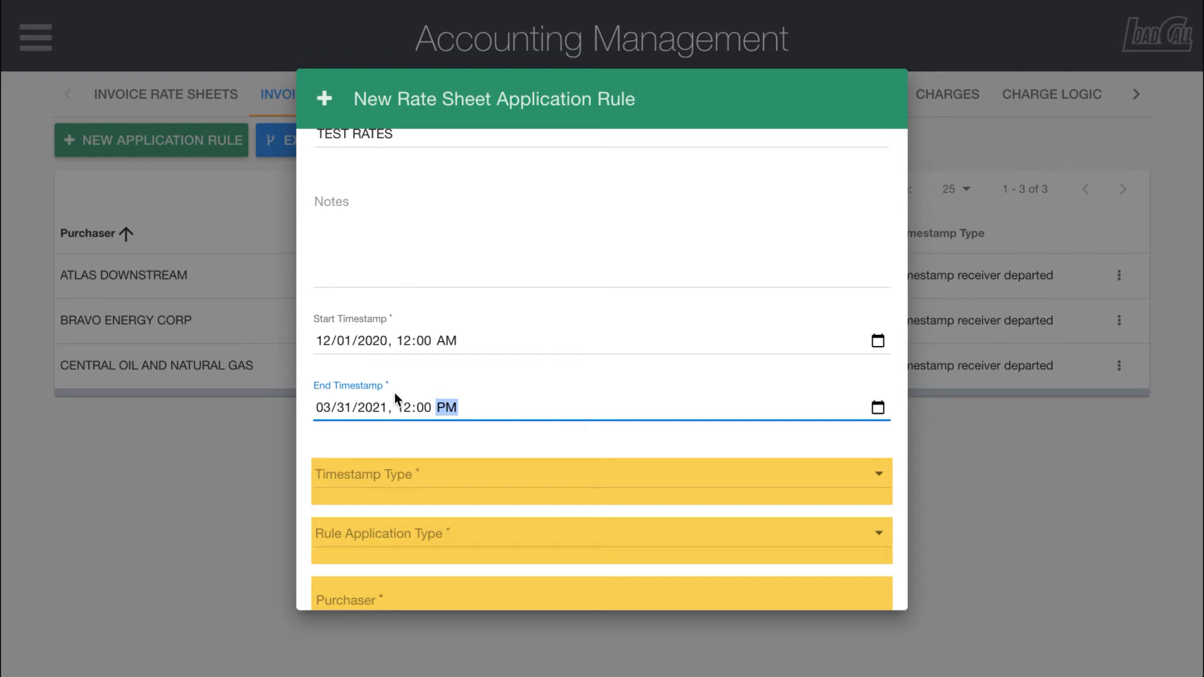
{"action": "left_click", "coordinate": [411, 441]}
- Set the timestamp type to Received Timestamp and the rule application type to Purchaser Region - Priority 5
{"action": "scroll", "coordinate": [507, 451], "scroll_direction": "down", "scroll_amount": 1}
{"action": "left_click", "coordinate": [457, 452]}
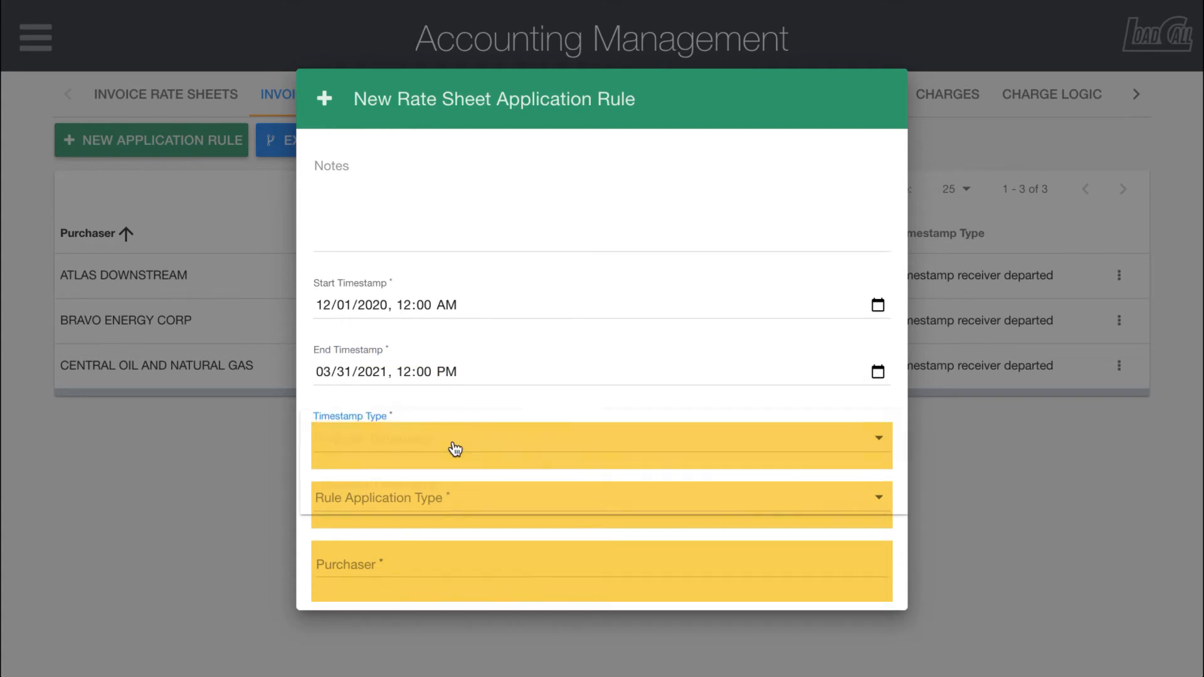
{"action": "left_click", "coordinate": [411, 488]}
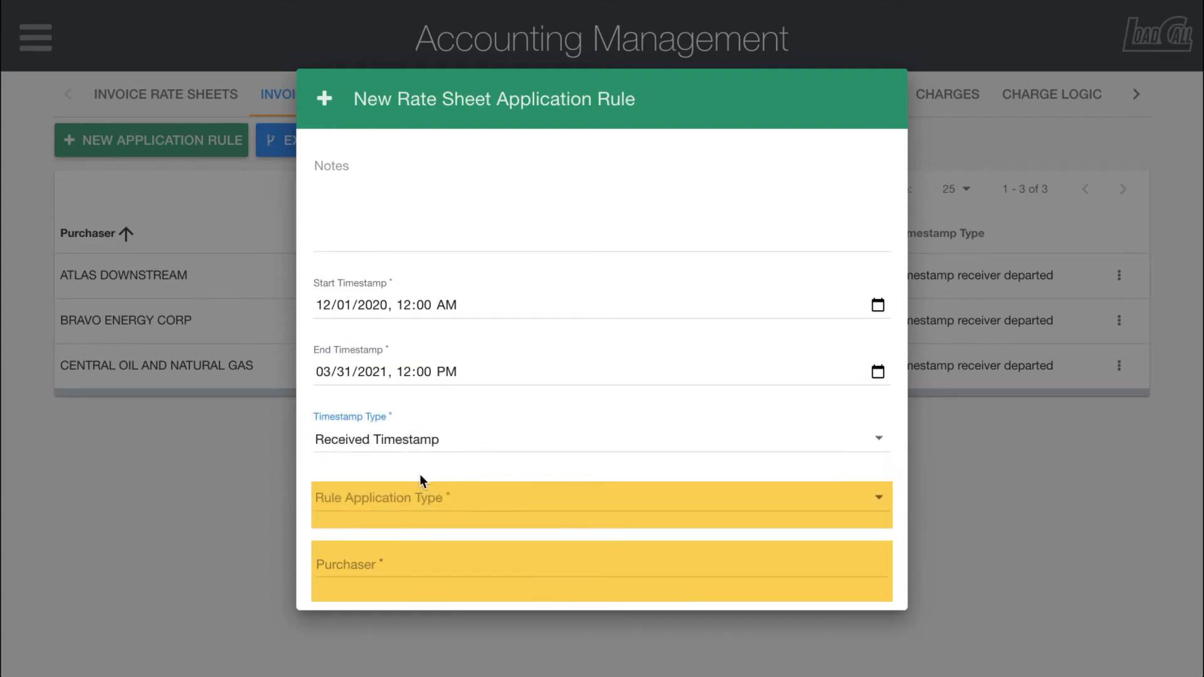
{"action": "scroll", "coordinate": [422, 457], "scroll_direction": "down", "scroll_amount": 2}
{"action": "left_click", "coordinate": [386, 426]}
{"action": "left_click", "coordinate": [368, 379]}
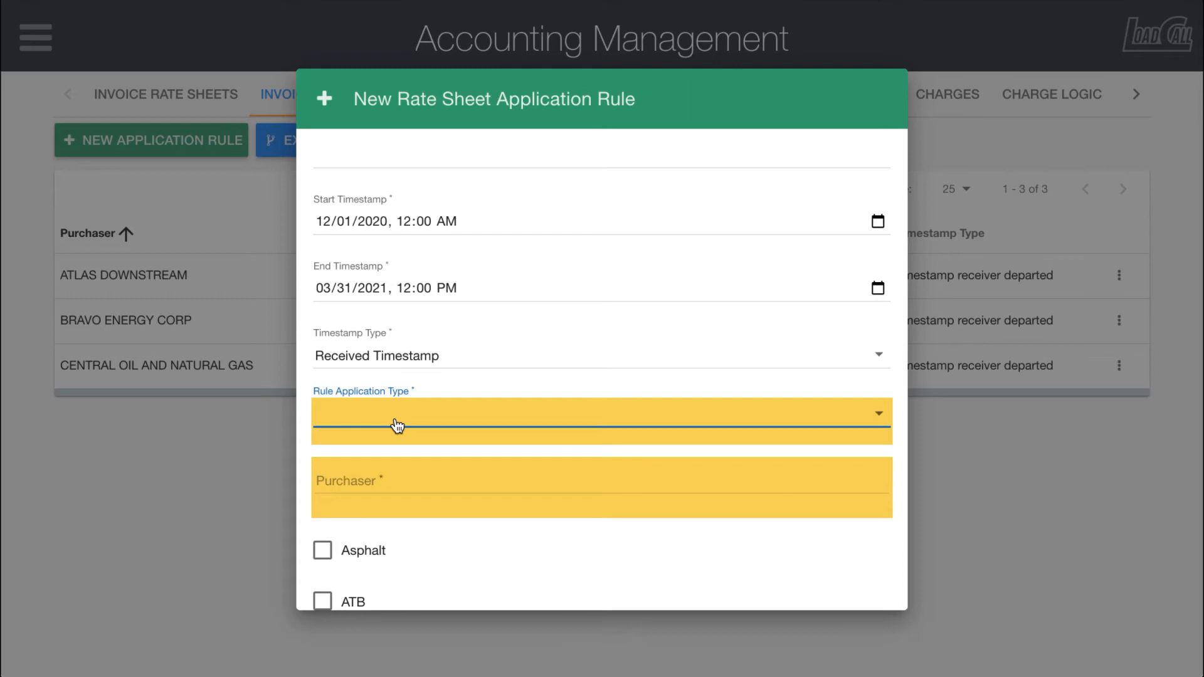
{"action": "left_click", "coordinate": [397, 425]}
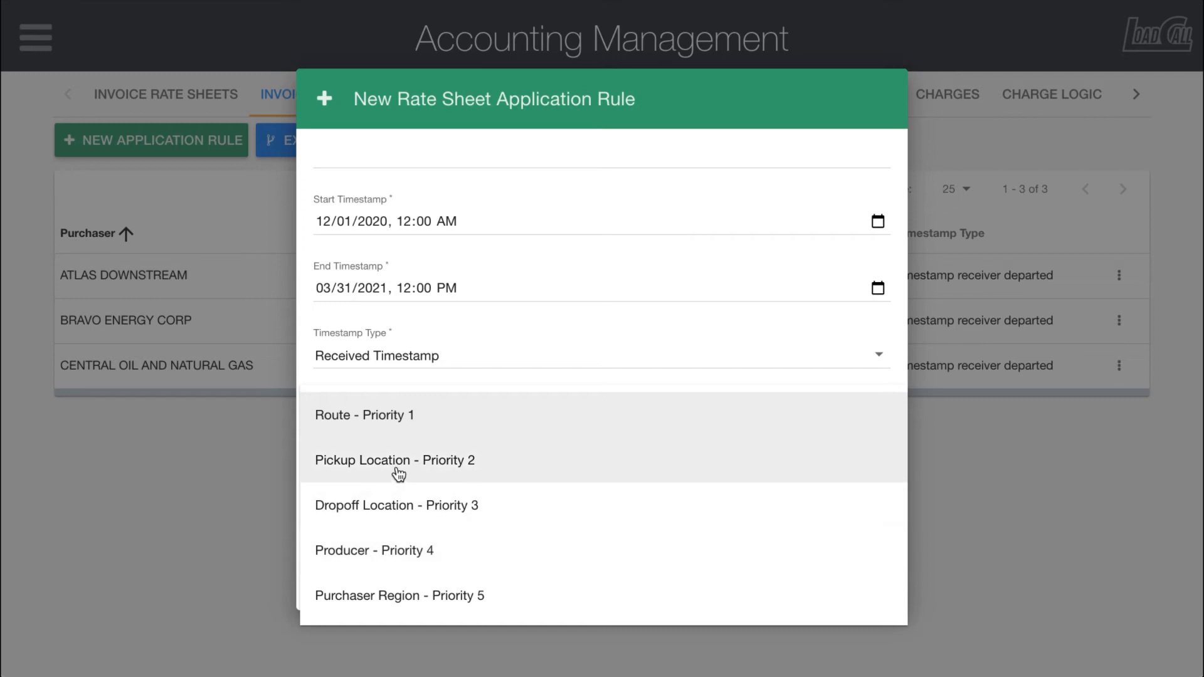
{"action": "left_click", "coordinate": [380, 601]}
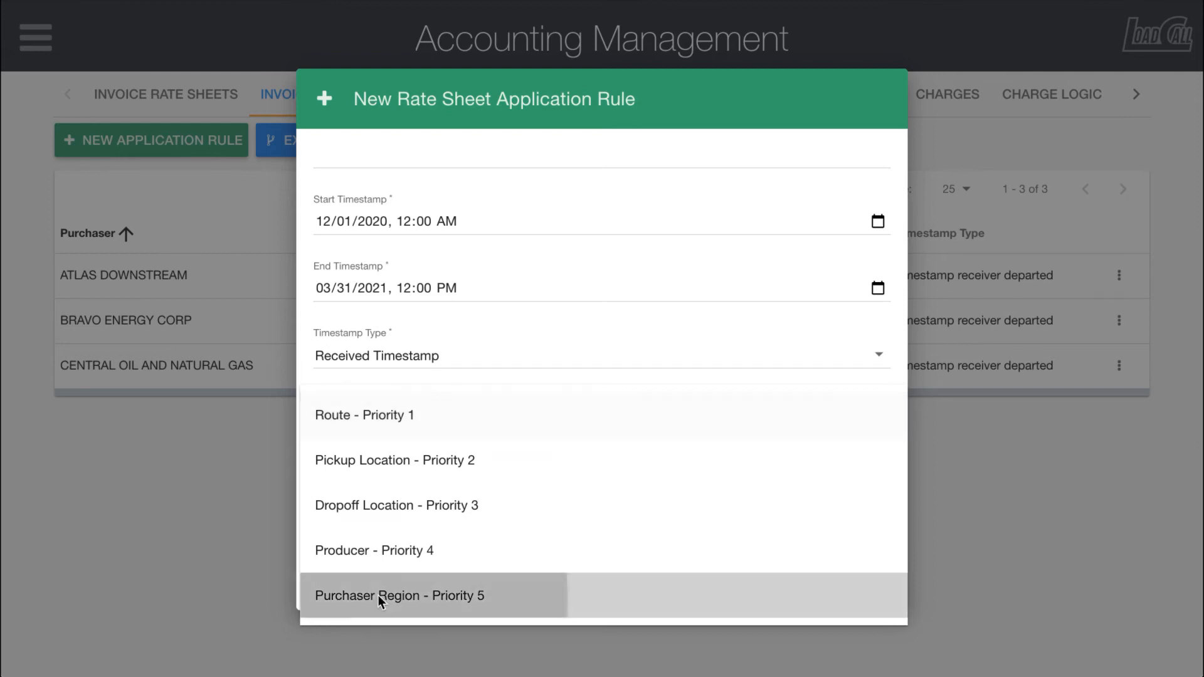
- Assign TEST PURCHASER as the rule's purchaser and select region1 as its purchaser region
{"action": "left_click", "coordinate": [390, 478]}
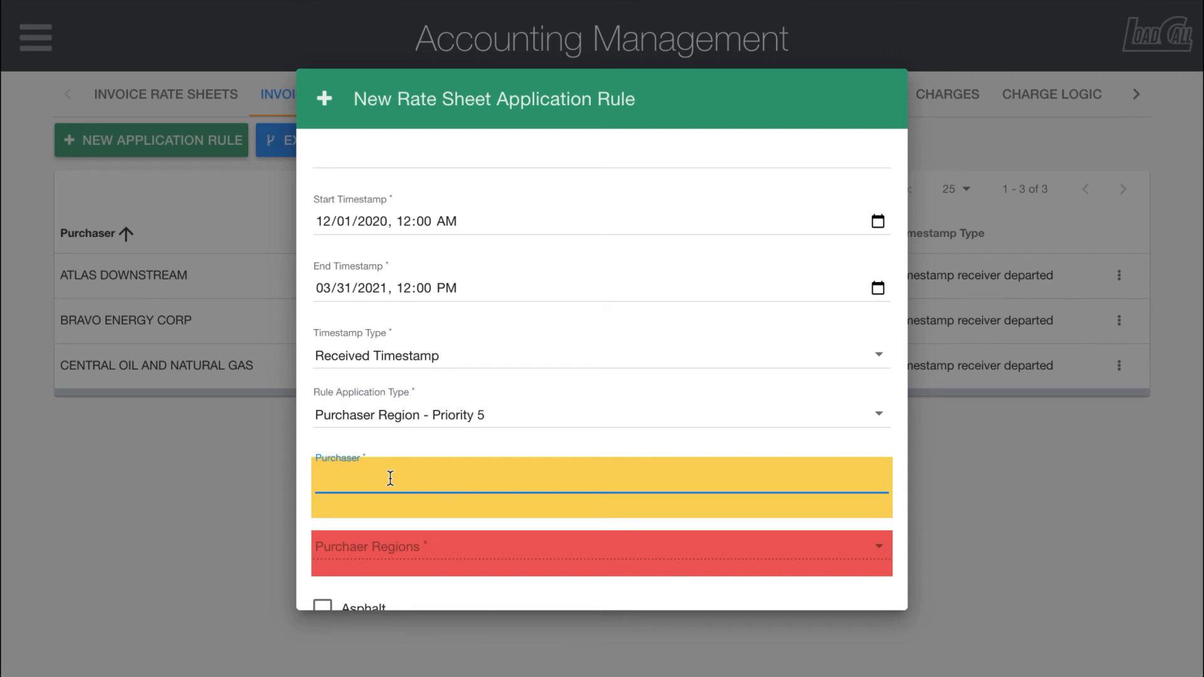
{"action": "type", "text": "test"}
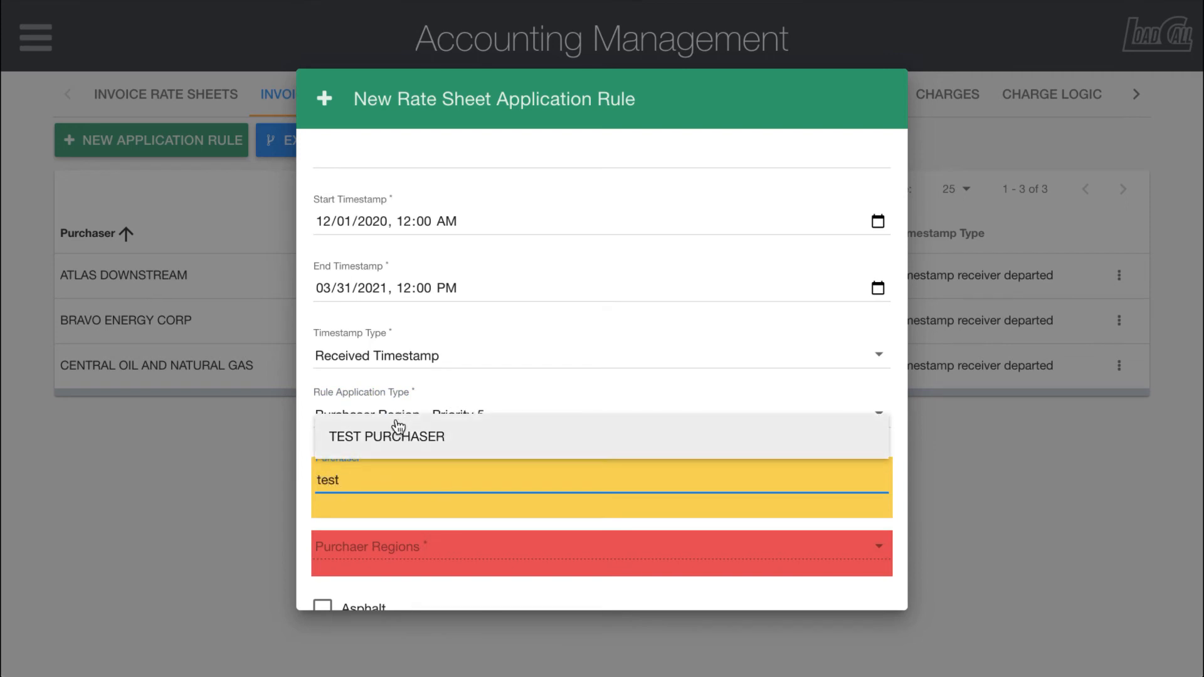
{"action": "left_click", "coordinate": [390, 438]}
{"action": "scroll", "coordinate": [510, 492], "scroll_direction": "down", "scroll_amount": 2}
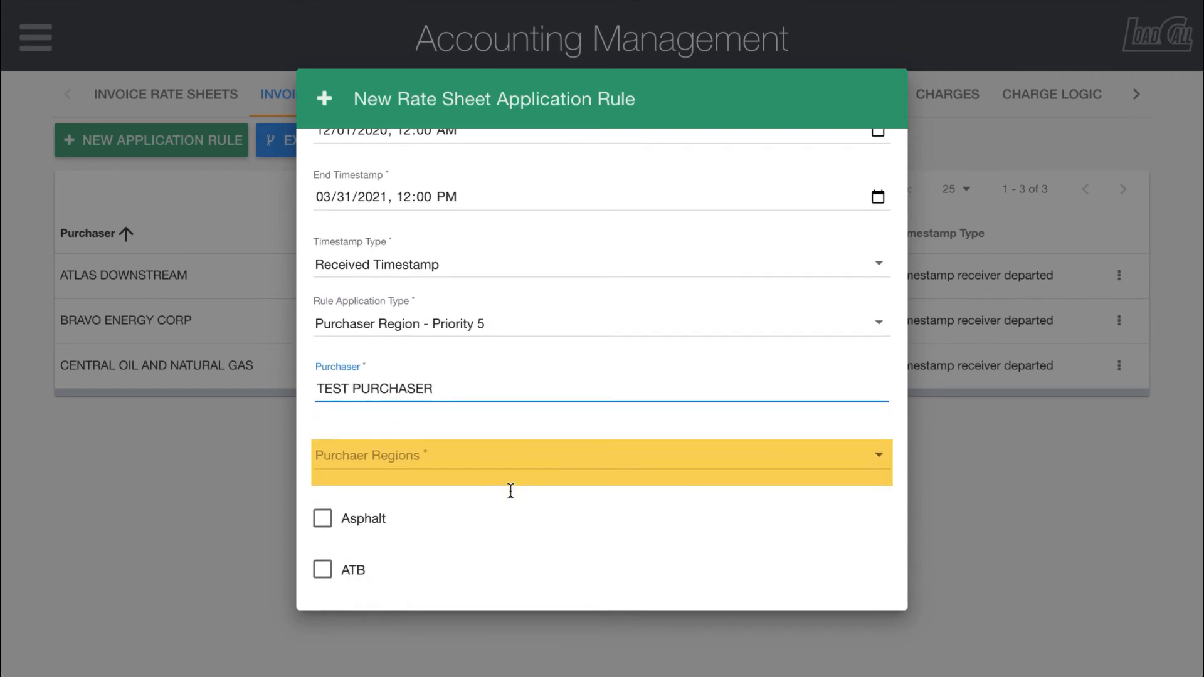
{"action": "left_click", "coordinate": [438, 446]}
{"action": "left_click", "coordinate": [304, 457]}
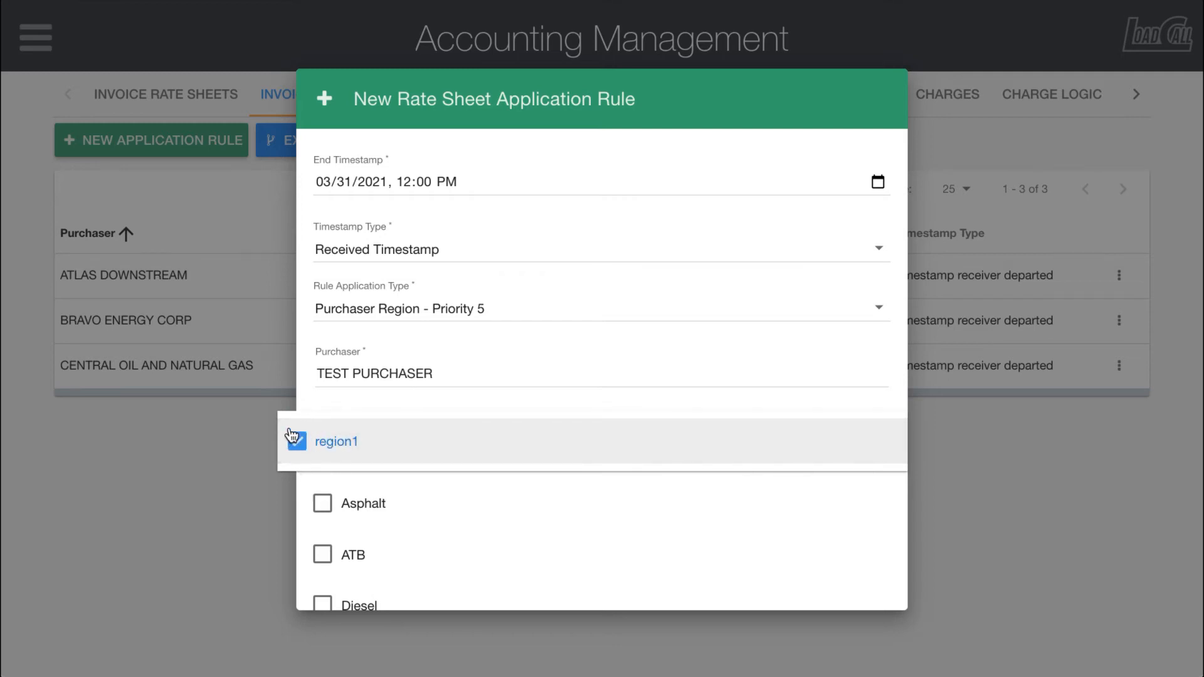
{"action": "left_click", "coordinate": [485, 505]}
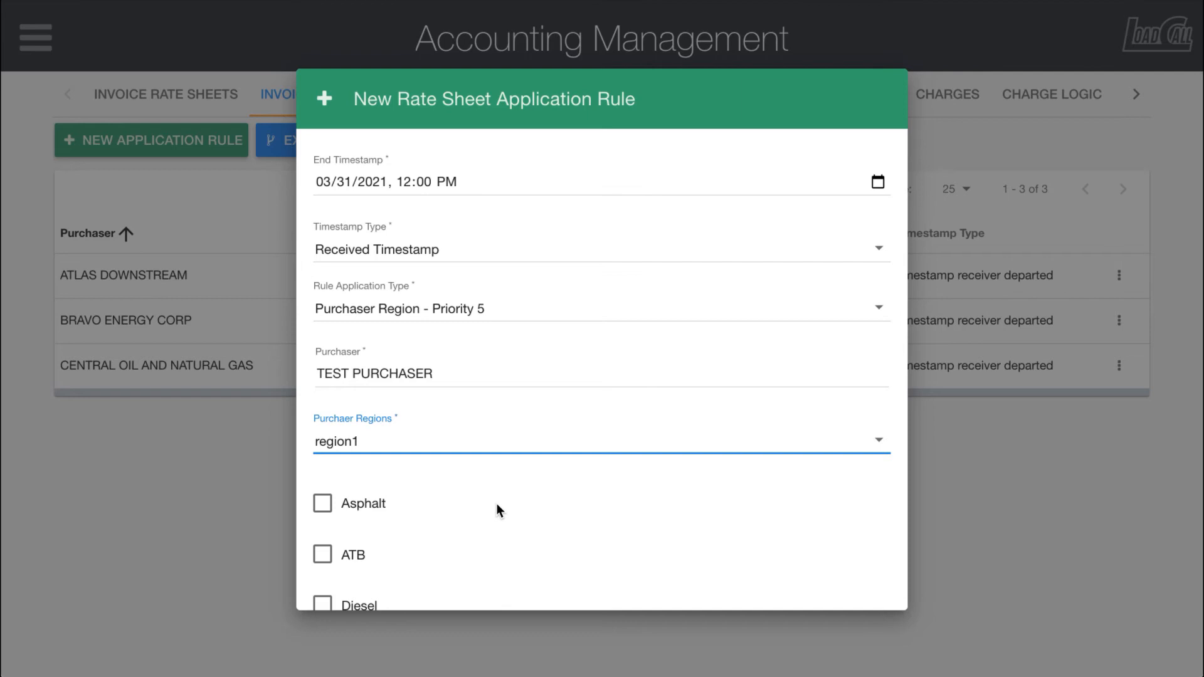
- Include Gauged Oil and Metered Oil as the rule's products and save the new application rule
{"action": "scroll", "coordinate": [497, 510], "scroll_direction": "down", "scroll_amount": 3}
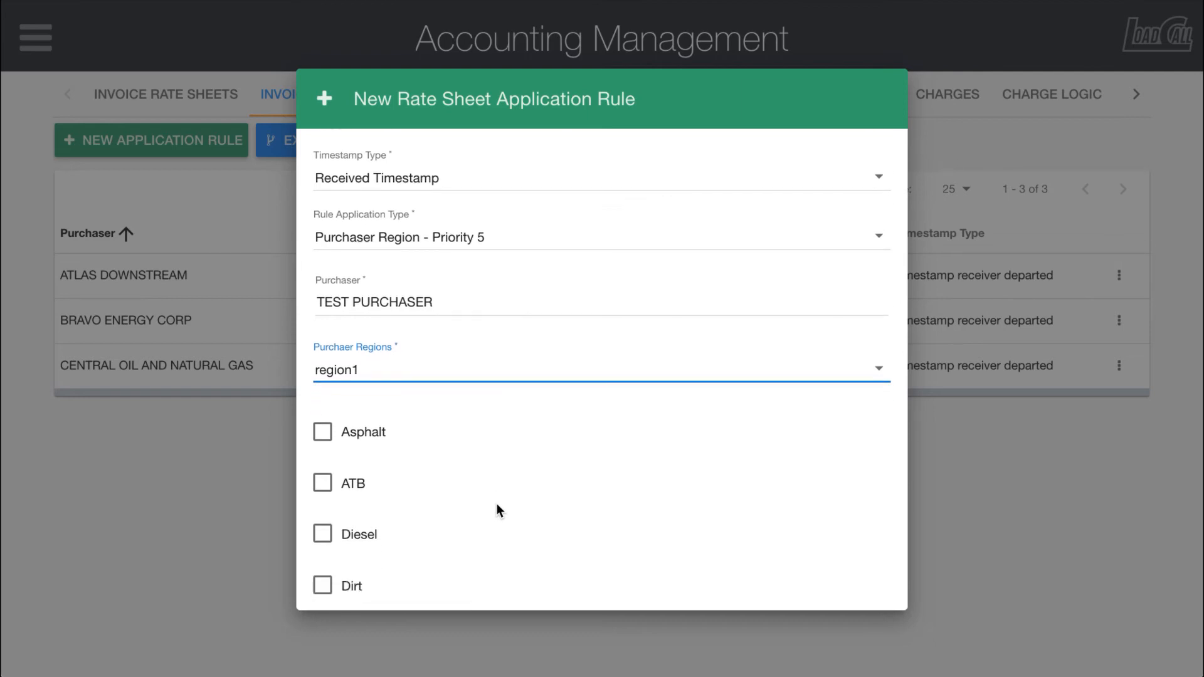
{"action": "scroll", "coordinate": [498, 509], "scroll_direction": "up", "scroll_amount": 2}
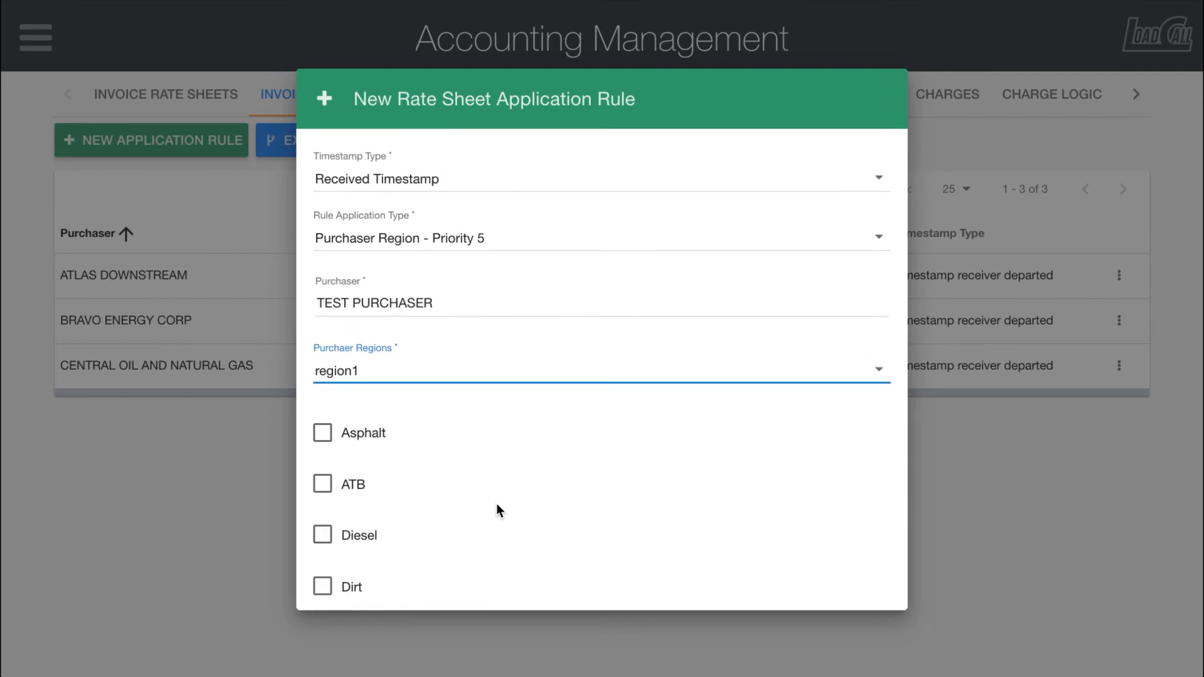
{"action": "scroll", "coordinate": [499, 509], "scroll_direction": "down", "scroll_amount": 2}
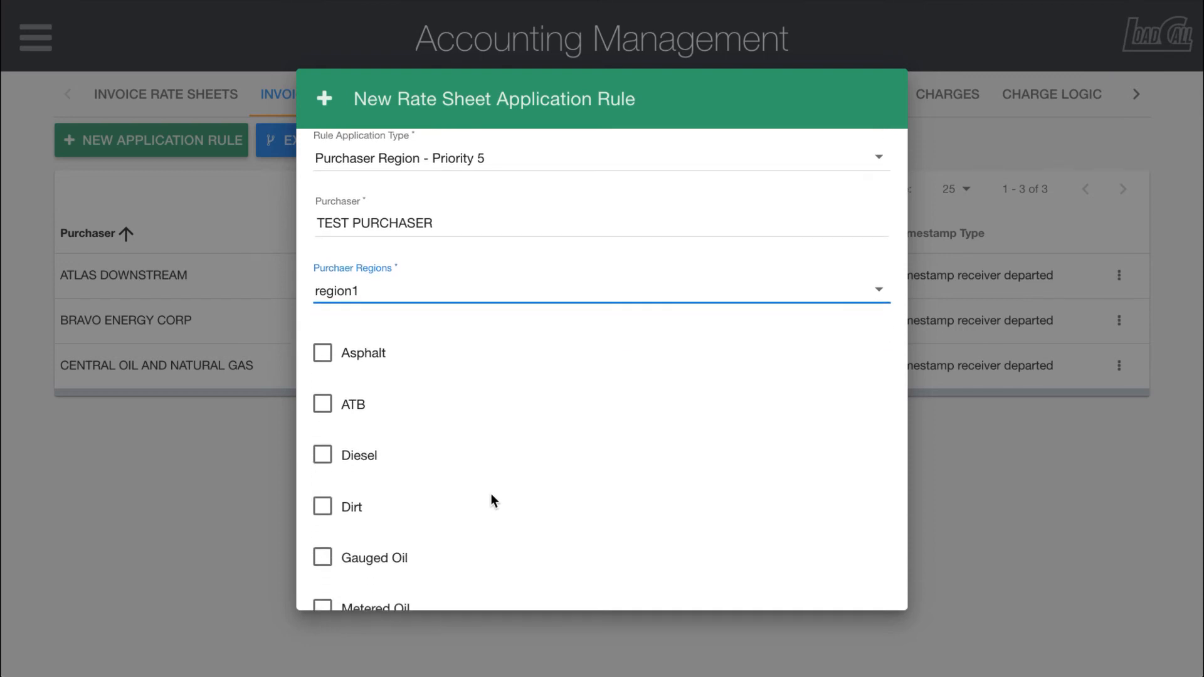
{"action": "scroll", "coordinate": [482, 475], "scroll_direction": "down", "scroll_amount": 2}
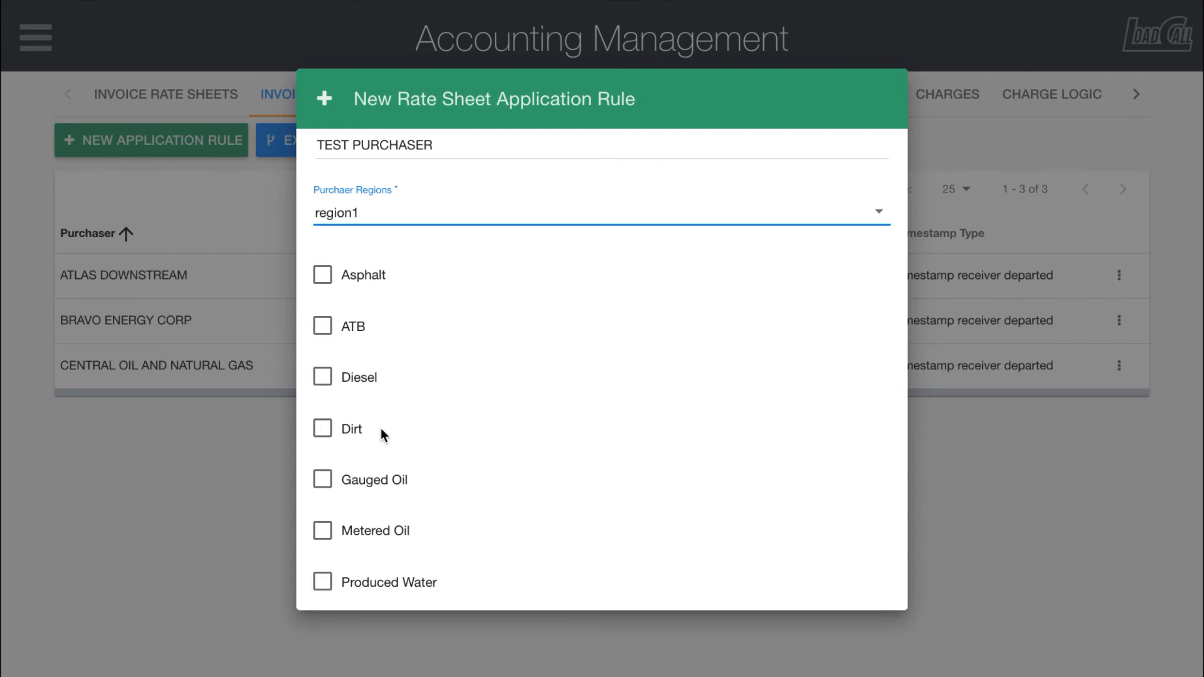
{"action": "scroll", "coordinate": [381, 428], "scroll_direction": "down", "scroll_amount": 1}
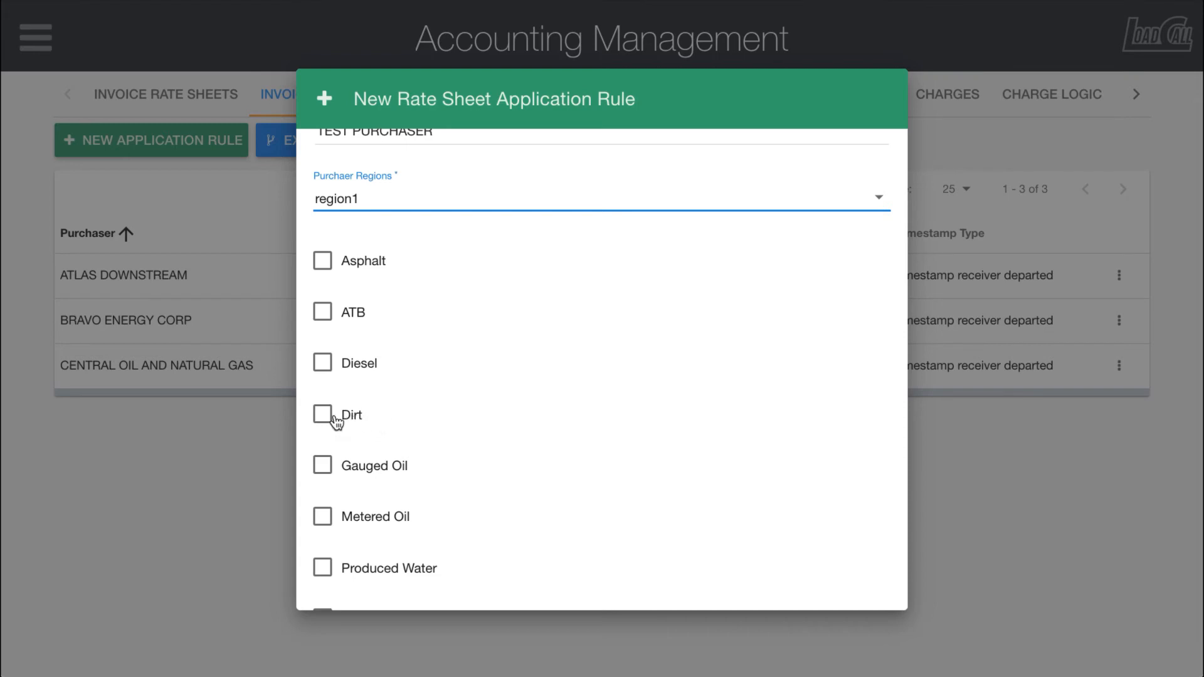
{"action": "left_click", "coordinate": [324, 466]}
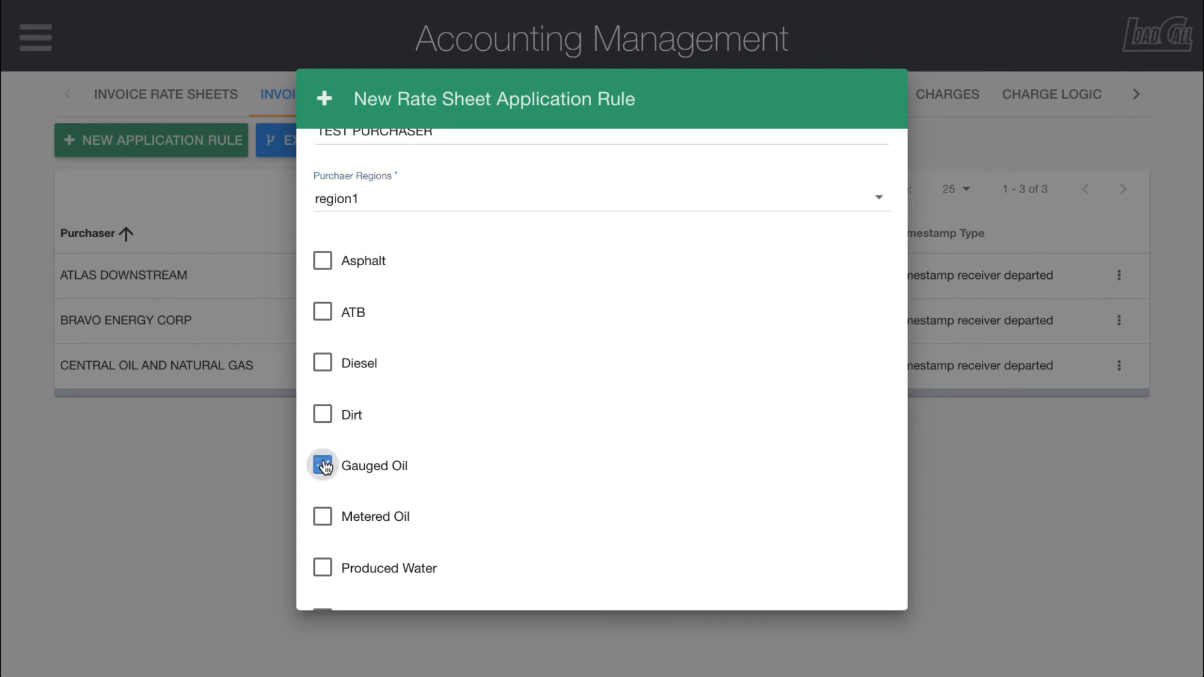
{"action": "left_click", "coordinate": [321, 517]}
{"action": "scroll", "coordinate": [399, 461], "scroll_direction": "down", "scroll_amount": 2}
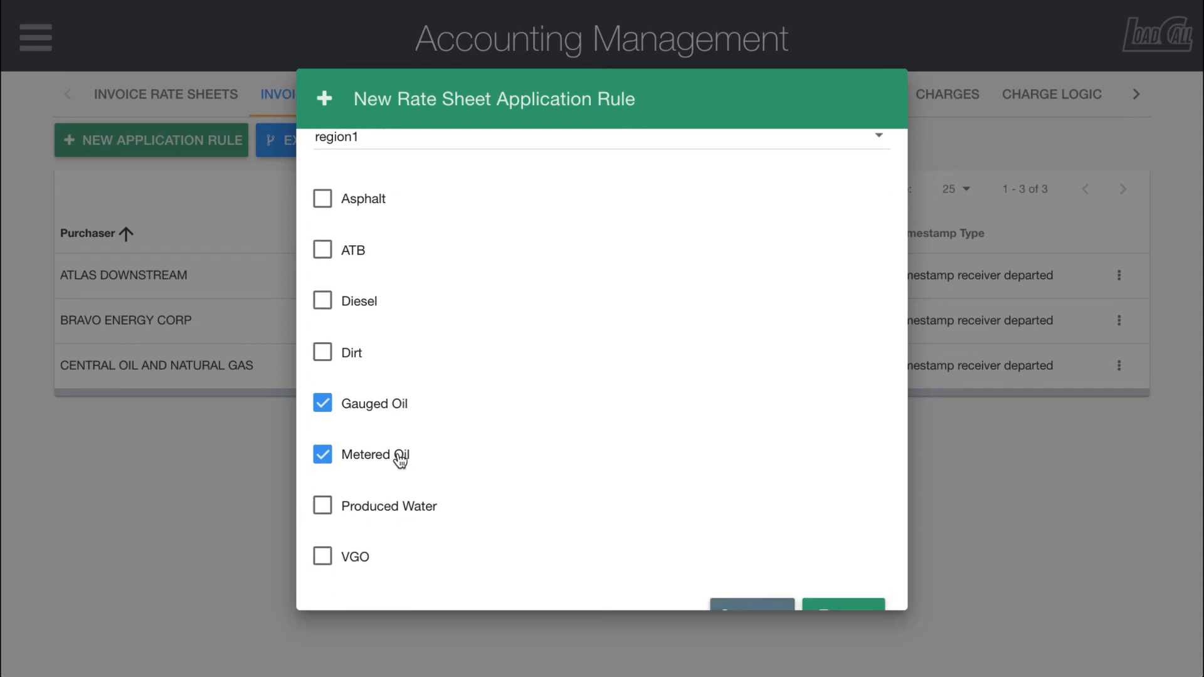
{"action": "scroll", "coordinate": [400, 460], "scroll_direction": "down", "scroll_amount": 1}
{"action": "scroll", "coordinate": [397, 453], "scroll_direction": "down", "scroll_amount": 1}
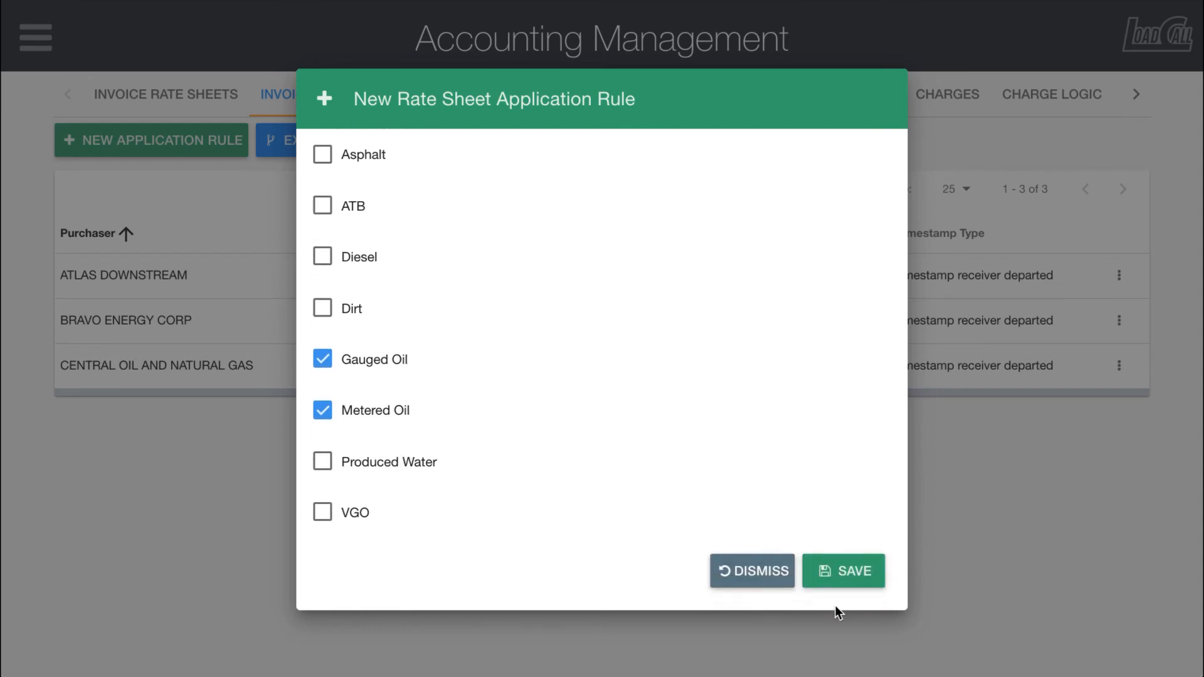
{"action": "left_click", "coordinate": [834, 580]}
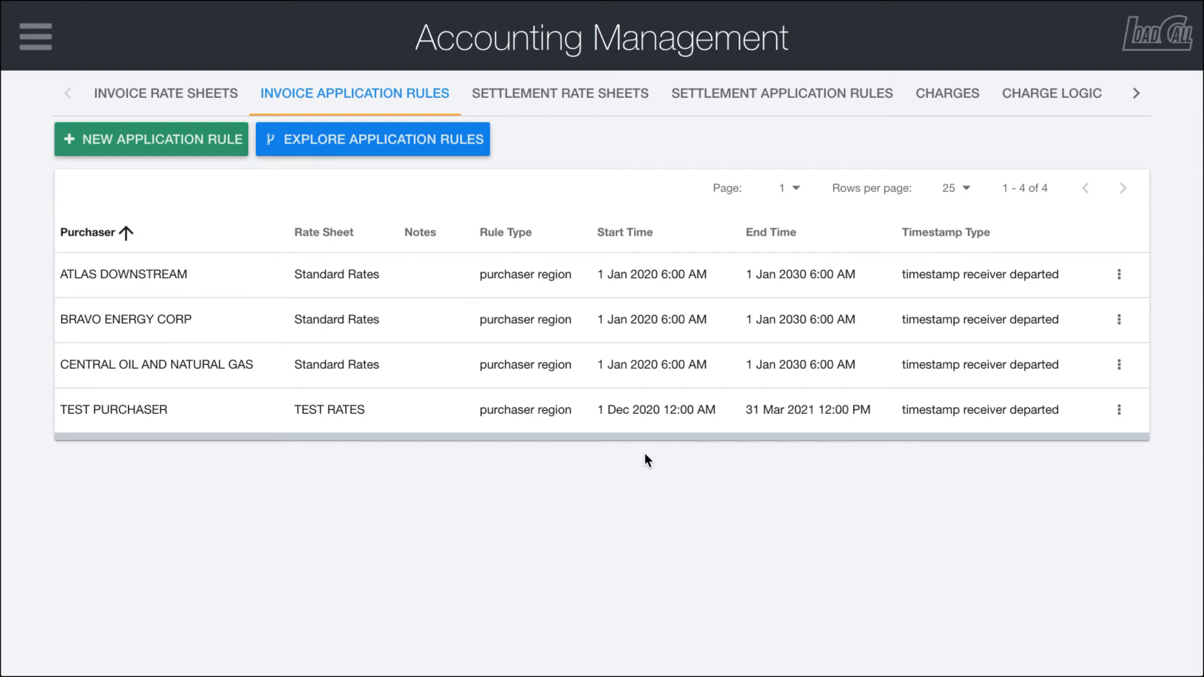
- Open the ATLAS DOWNSTREAM application rule for editing, review its settings and products, and close it without saving
{"action": "left_click", "coordinate": [1119, 276]}
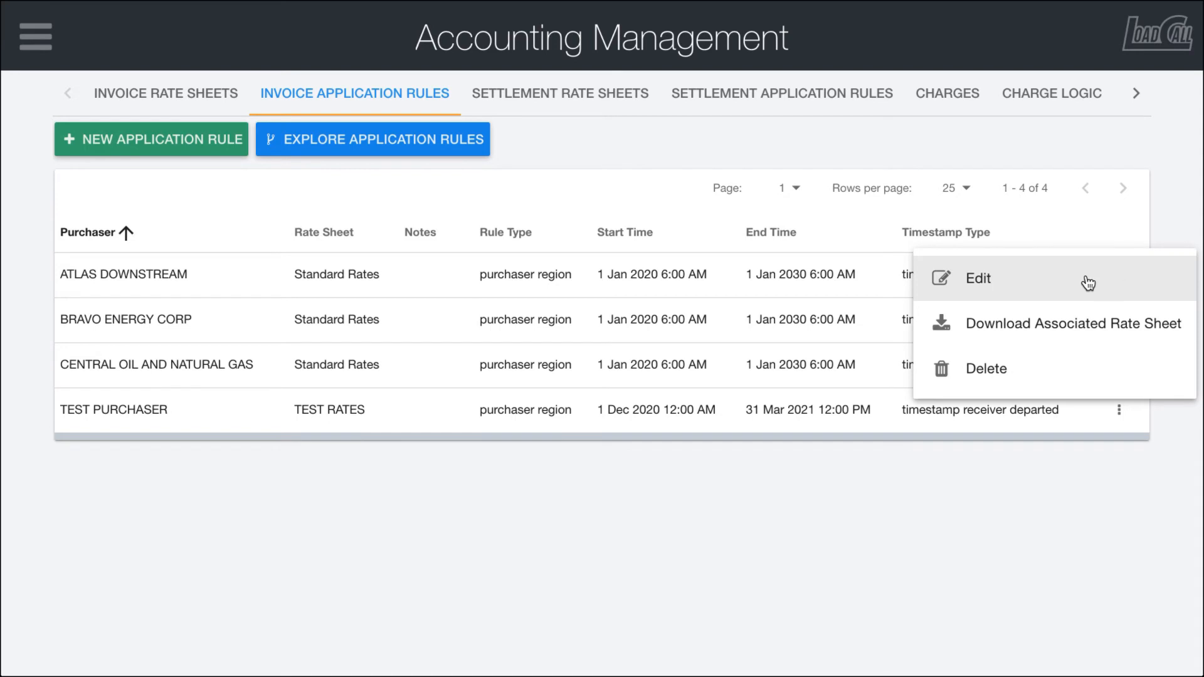
{"action": "left_click", "coordinate": [972, 290]}
{"action": "scroll", "coordinate": [690, 251], "scroll_direction": "down", "scroll_amount": 5}
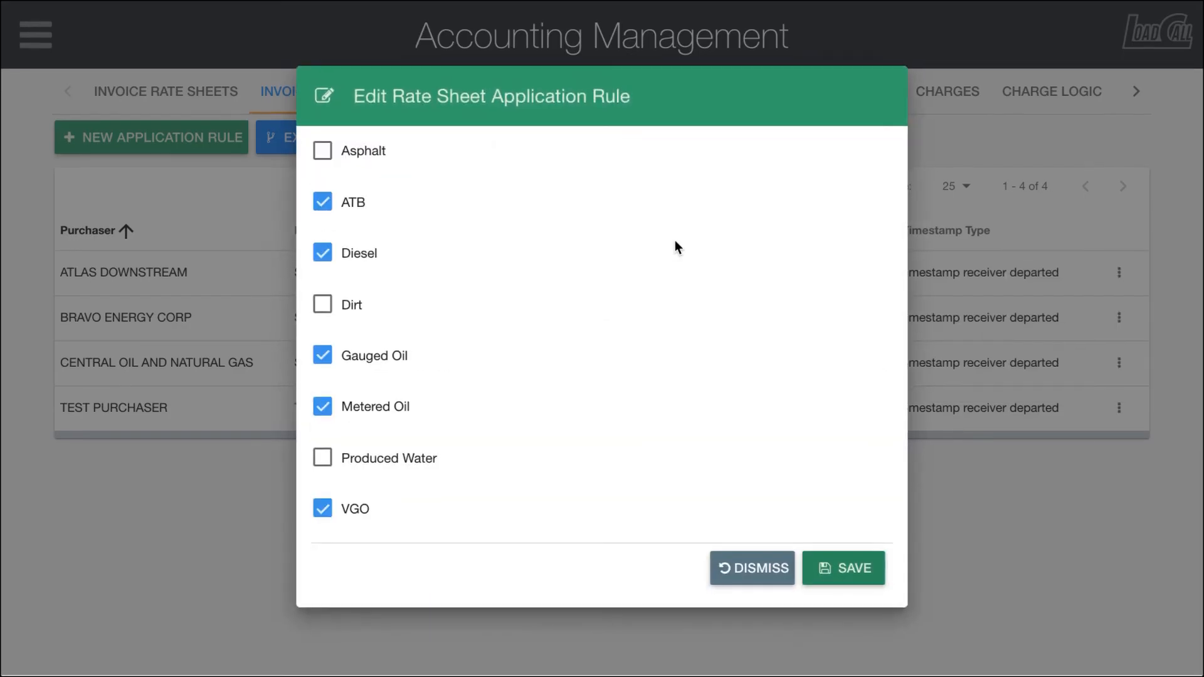
{"action": "scroll", "coordinate": [675, 241], "scroll_direction": "up", "scroll_amount": 10}
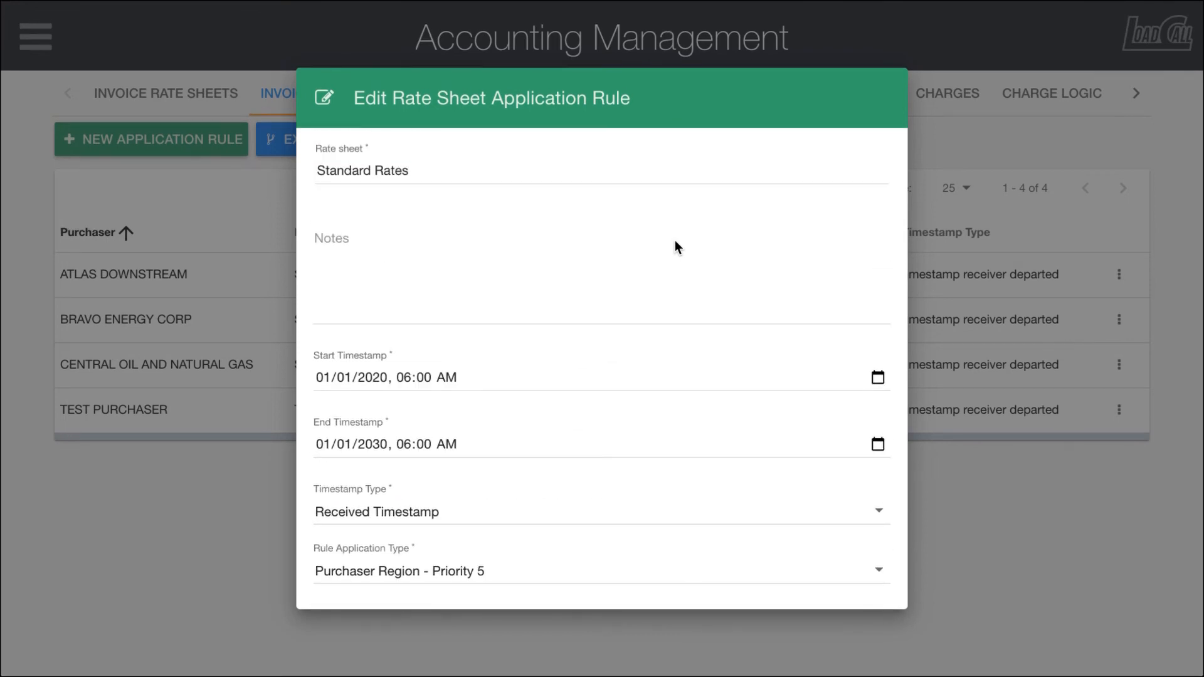
{"action": "scroll", "coordinate": [675, 247], "scroll_direction": "down", "scroll_amount": 3}
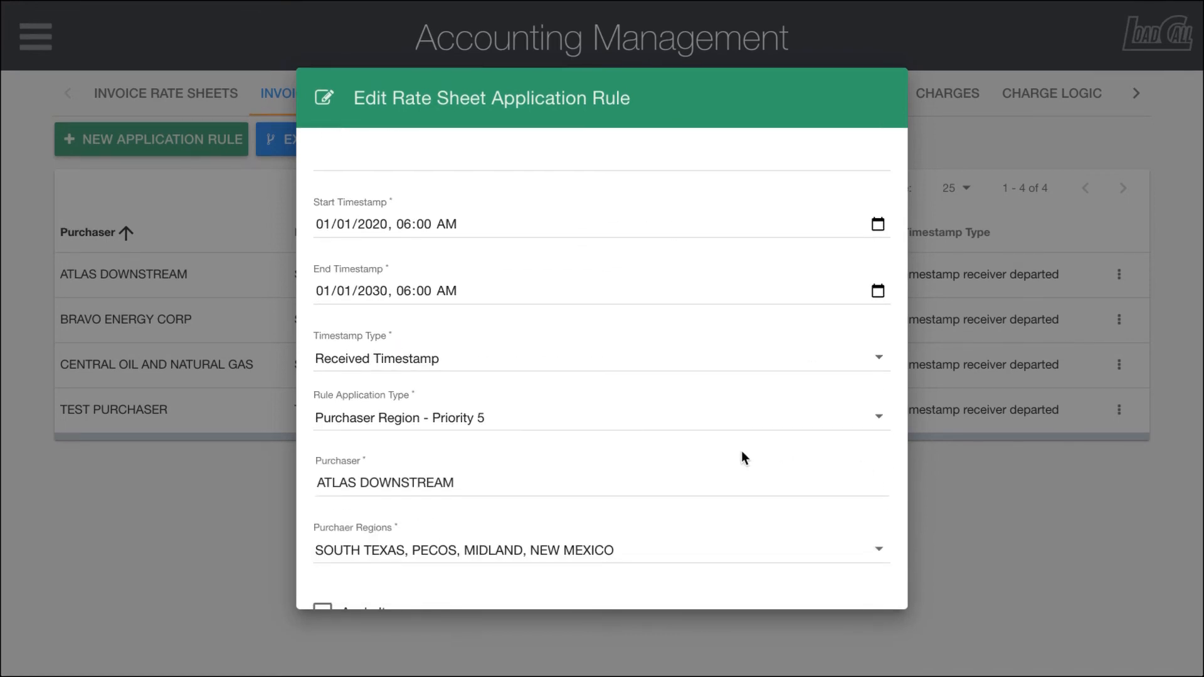
{"action": "left_click", "coordinate": [1064, 487]}
- Download the rate sheet associated with the ATLAS DOWNSTREAM rule and review its mileage and additional rates
{"action": "left_click", "coordinate": [1120, 275]}
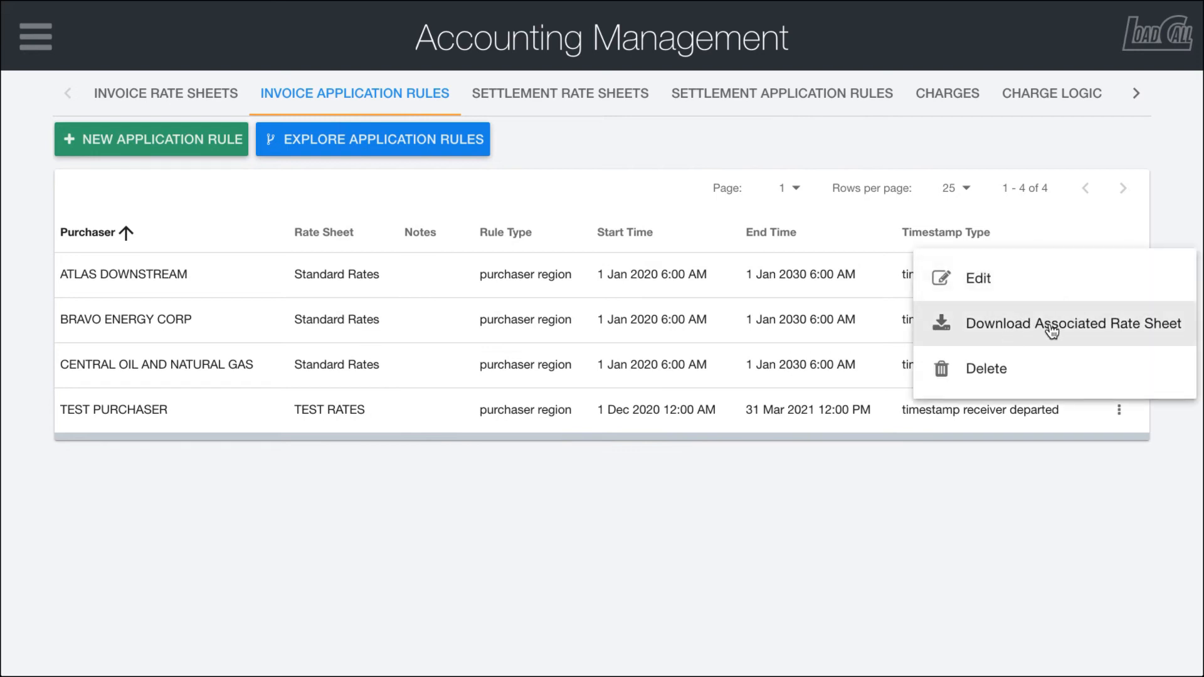
{"action": "left_click", "coordinate": [1052, 331]}
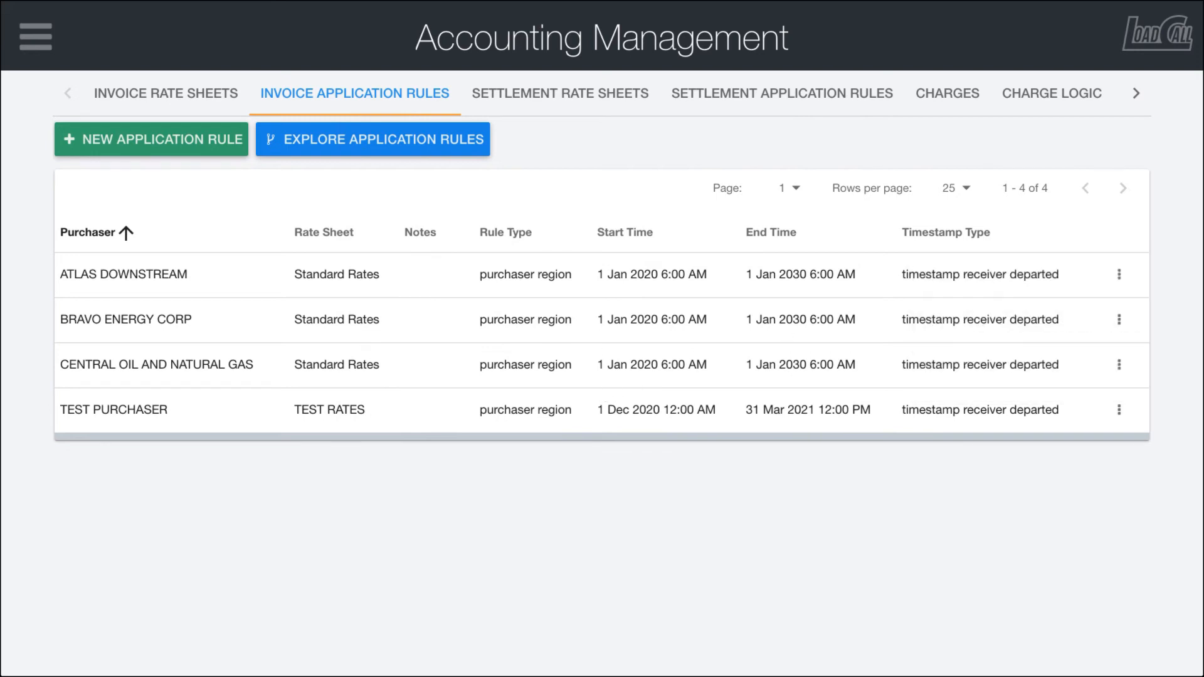
{"action": "scroll", "coordinate": [579, 263], "scroll_direction": "down", "scroll_amount": 4}
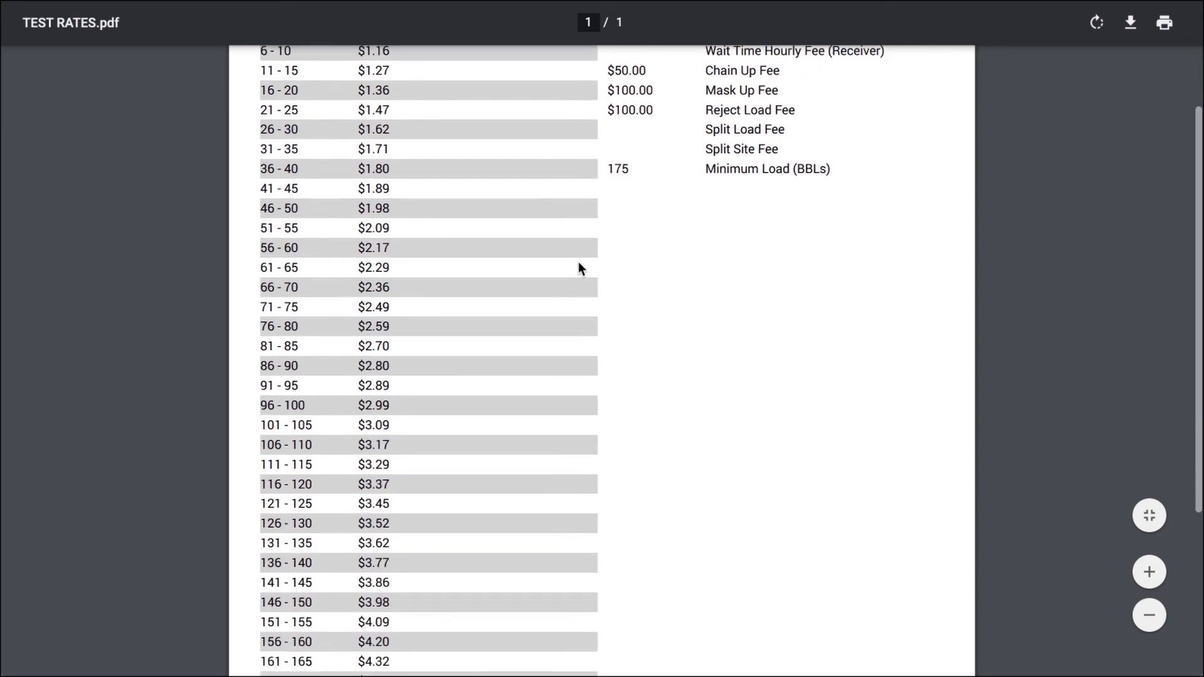
{"action": "scroll", "coordinate": [578, 262], "scroll_direction": "up", "scroll_amount": 4}
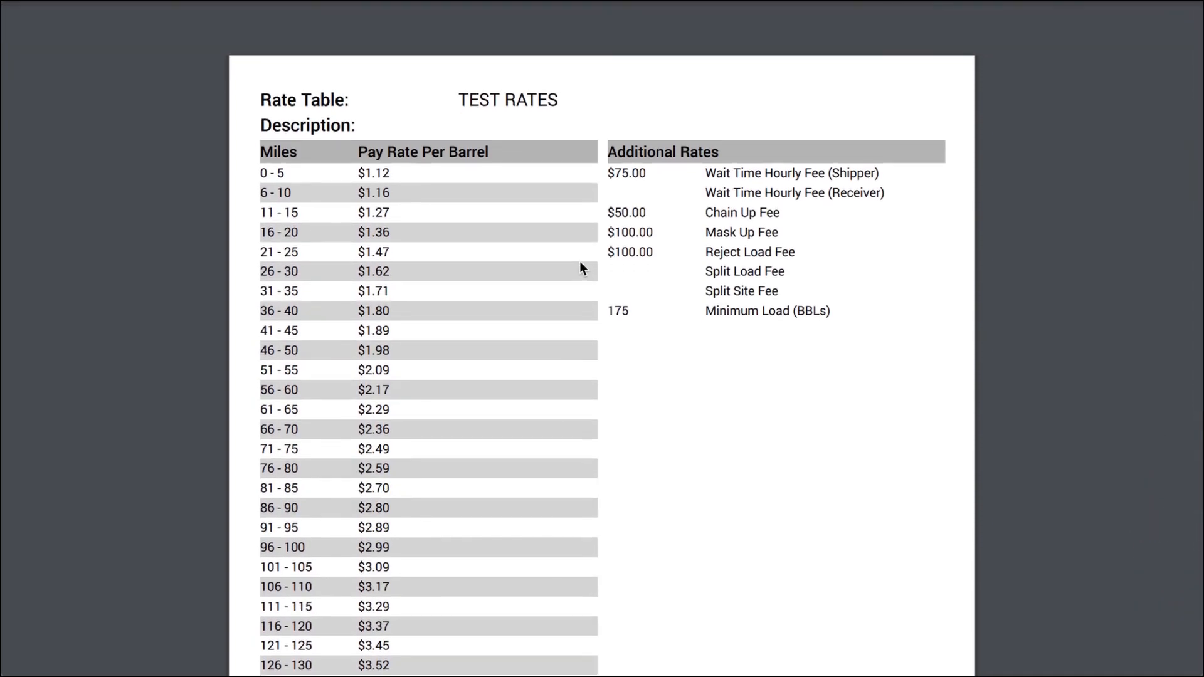
{"action": "left_click", "coordinate": [502, 2]}
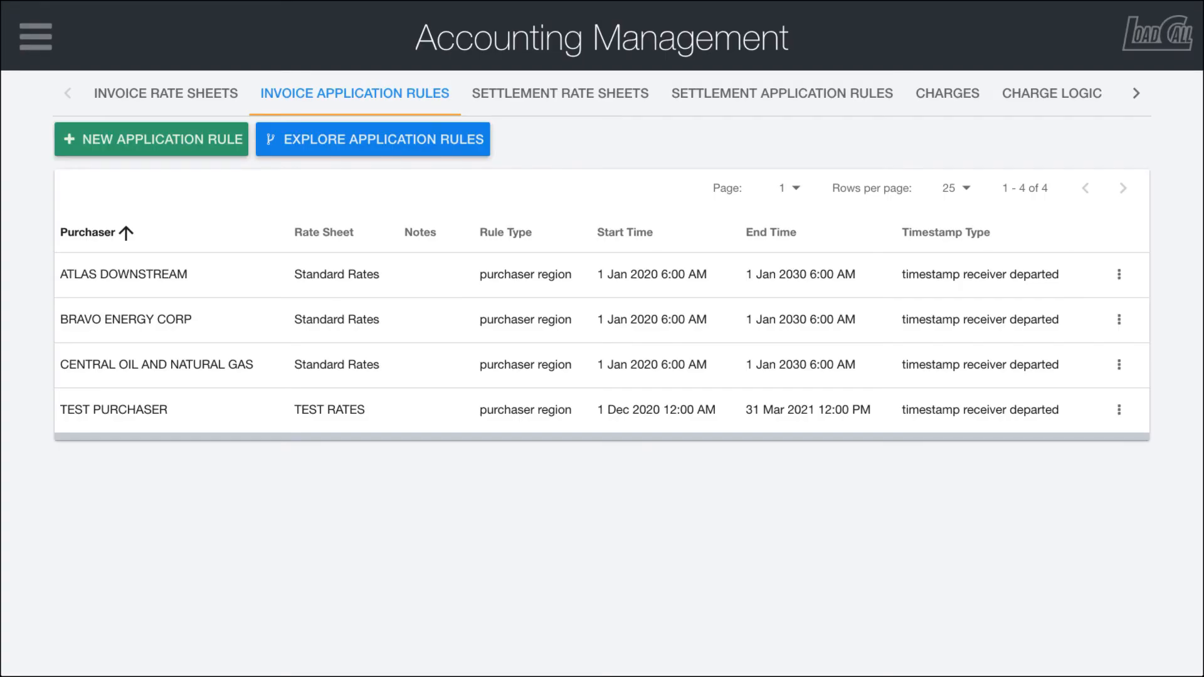
{"action": "left_click", "coordinate": [1116, 271]}
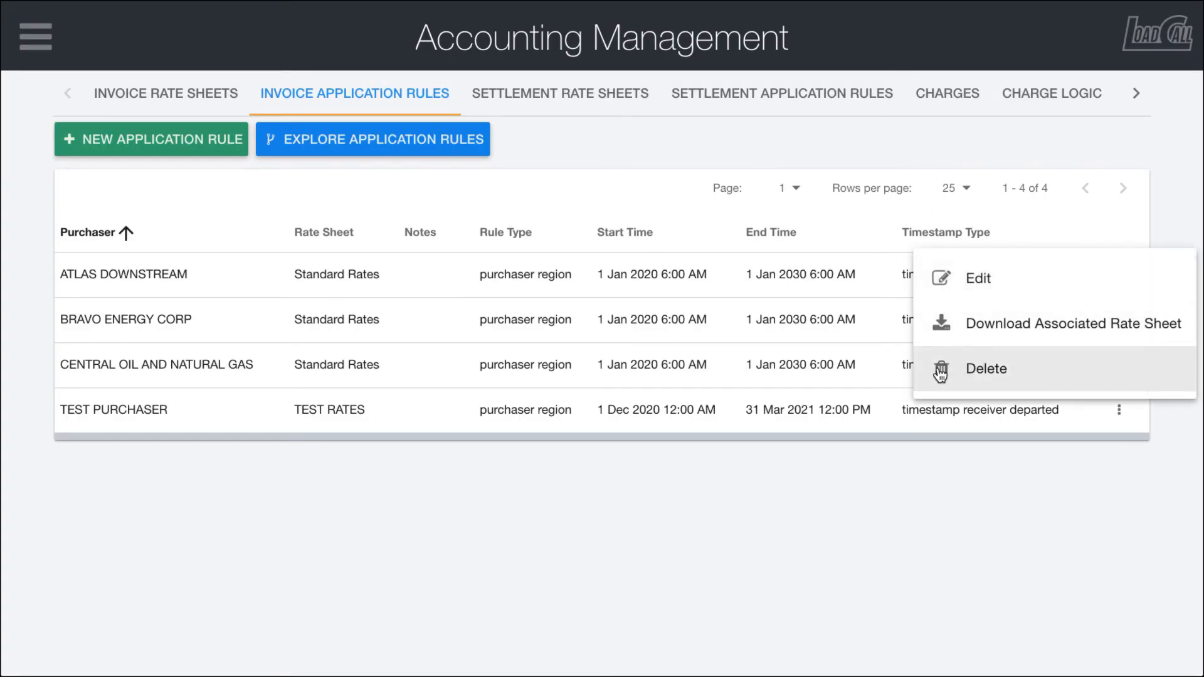
{"action": "left_click", "coordinate": [849, 496]}
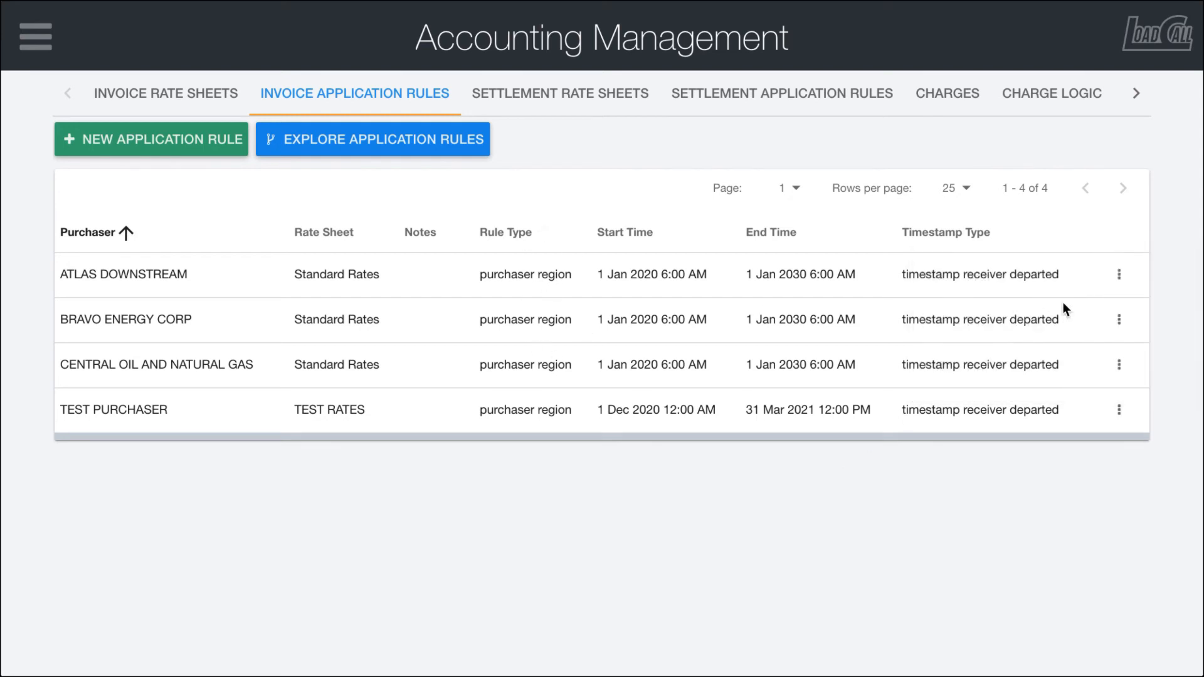
{"action": "left_click", "coordinate": [1119, 274]}
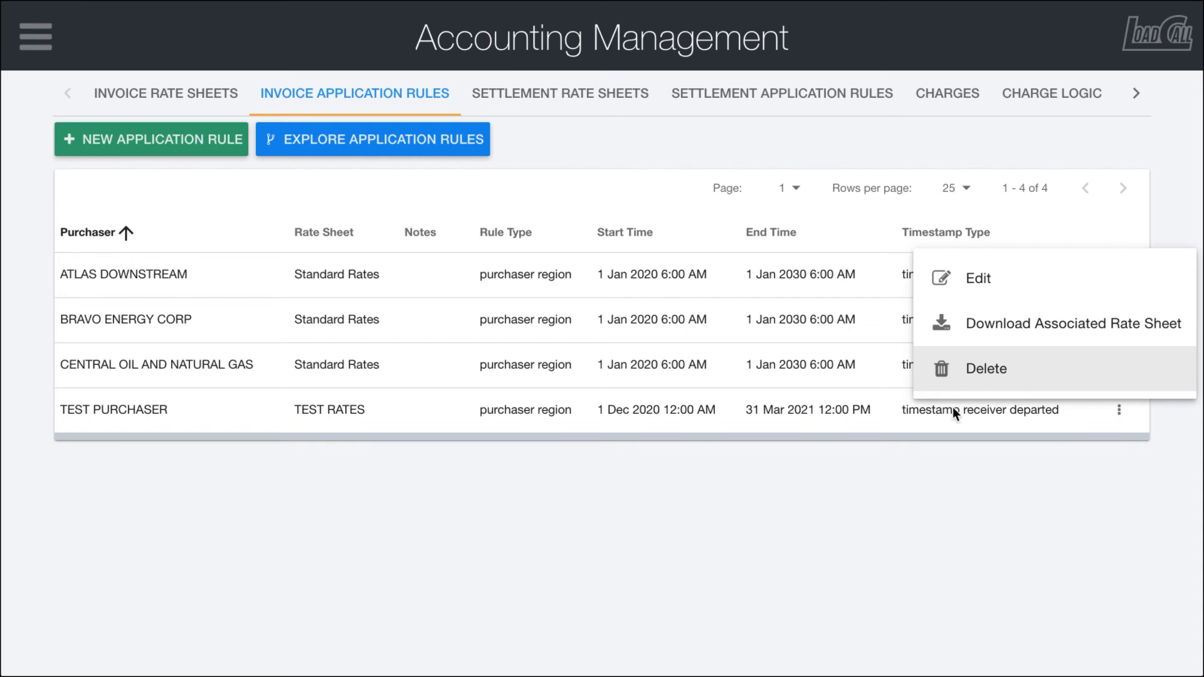
{"action": "left_click", "coordinate": [912, 470]}
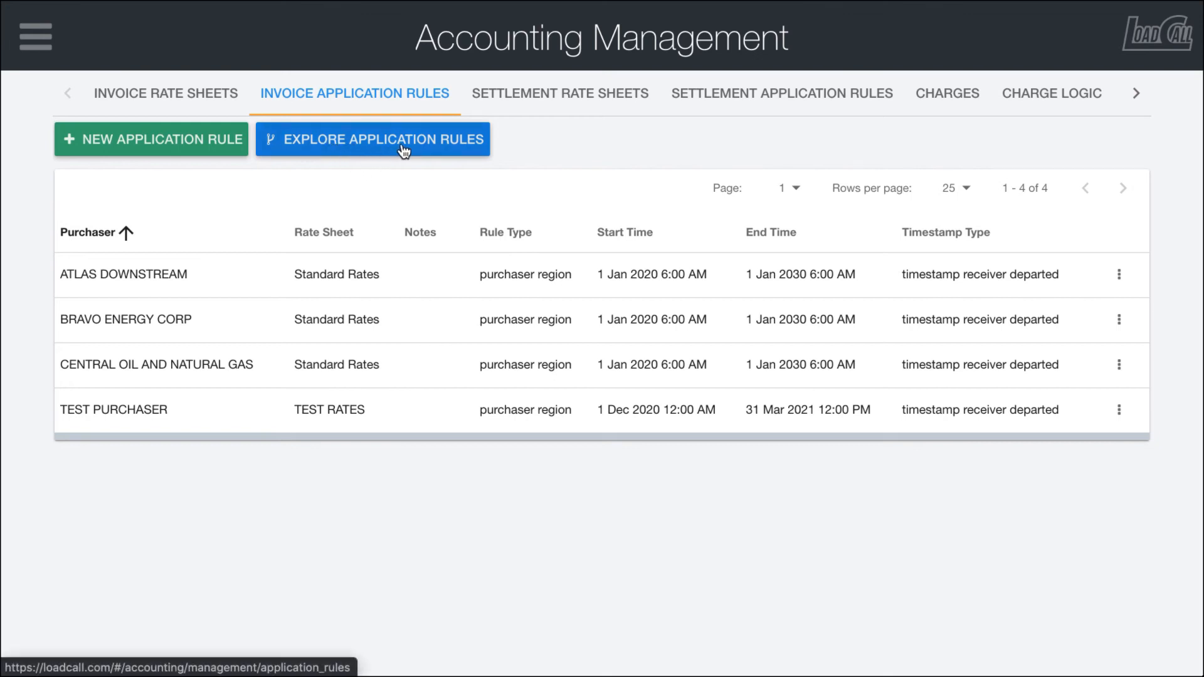
- Explore the application rules, examine ATLAS DOWNSTREAM's rate application rules by priority, and return to the invoice application rules list
{"action": "left_click", "coordinate": [362, 138]}
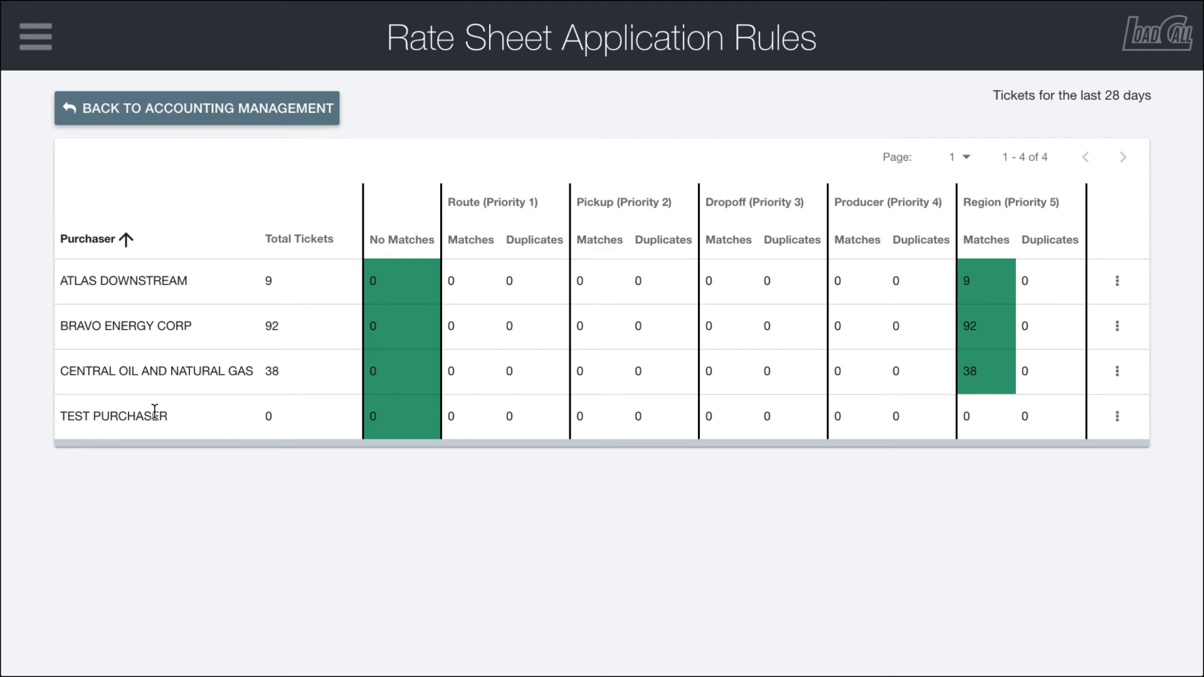
{"action": "left_click", "coordinate": [1115, 287]}
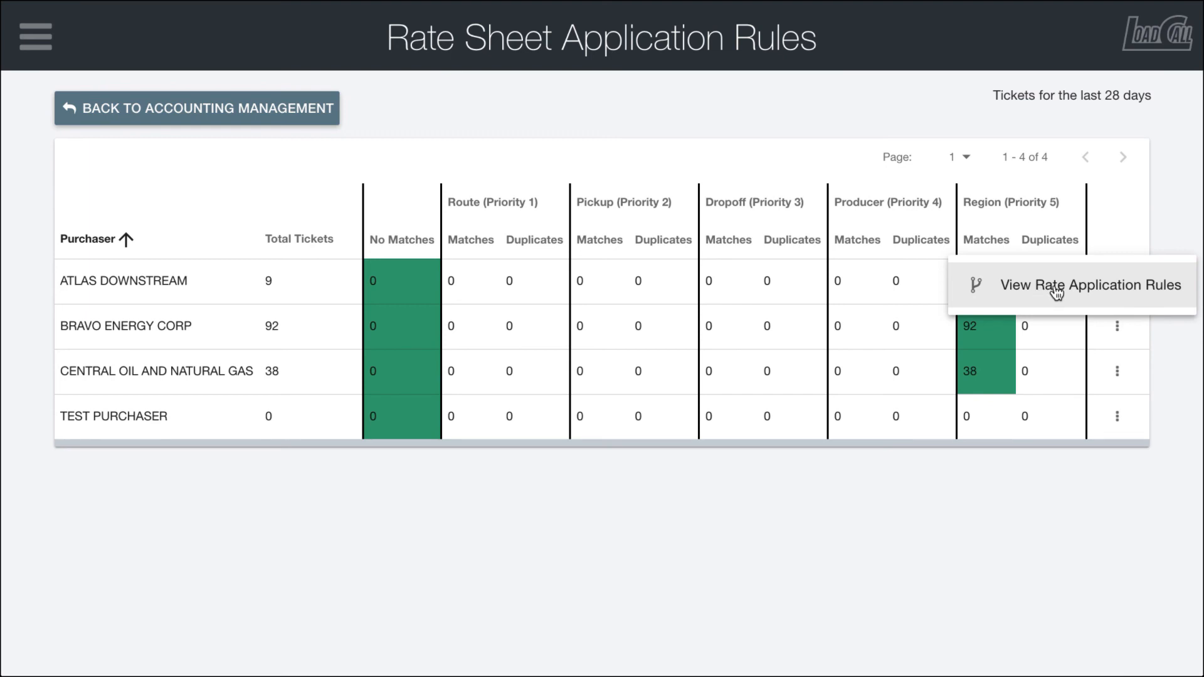
{"action": "left_click", "coordinate": [1057, 290]}
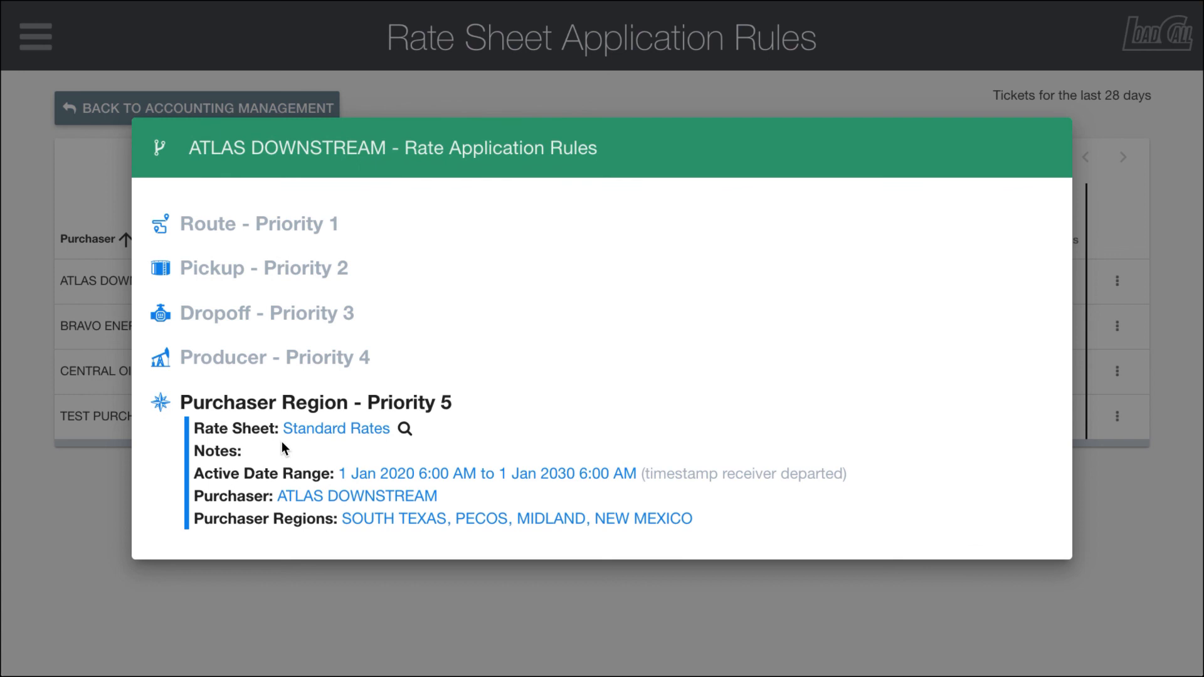
{"action": "left_click", "coordinate": [55, 491]}
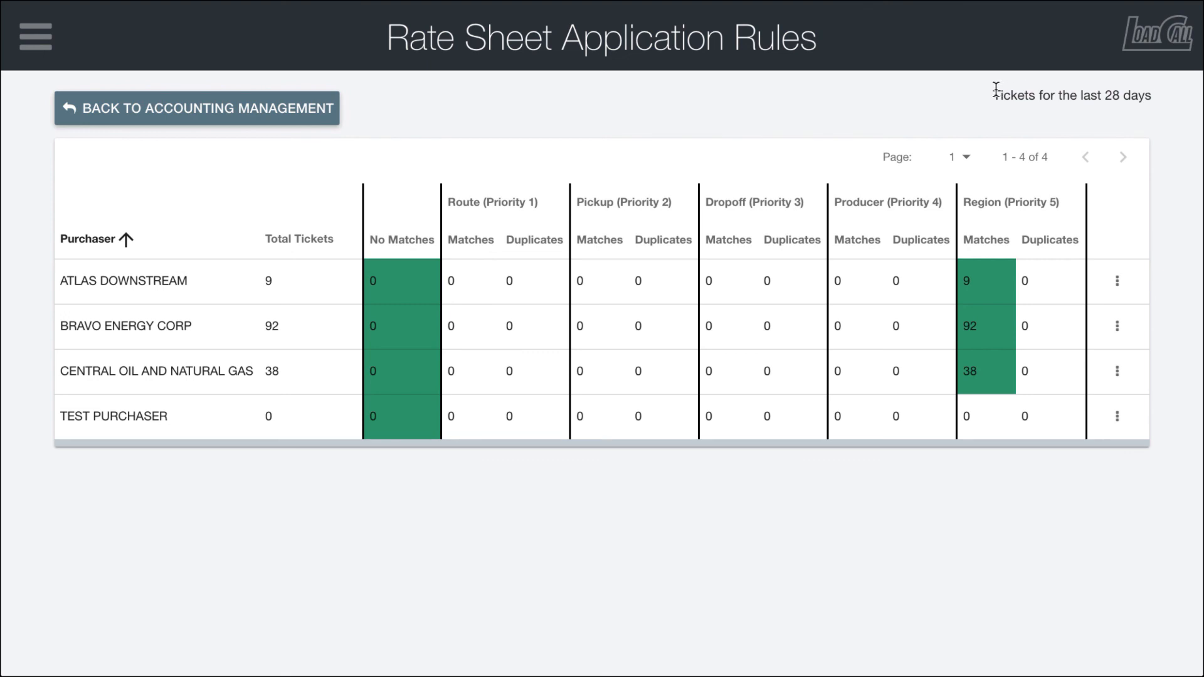
{"action": "left_click", "coordinate": [287, 111]}
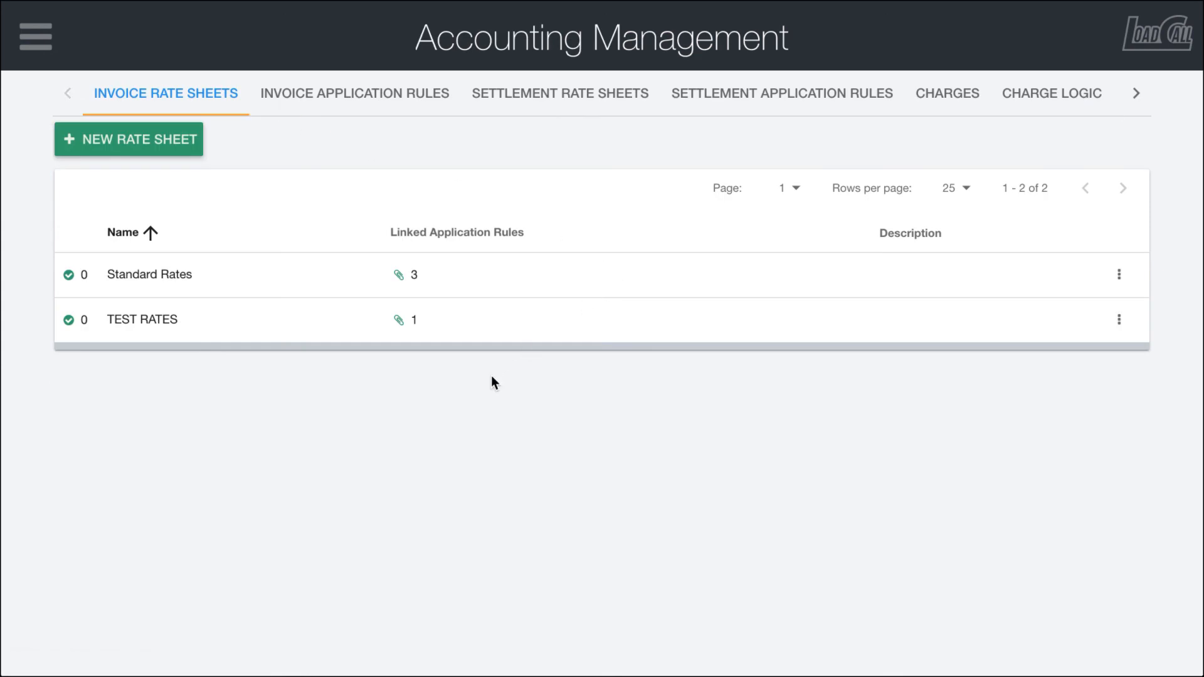
{"action": "left_click", "coordinate": [329, 93]}
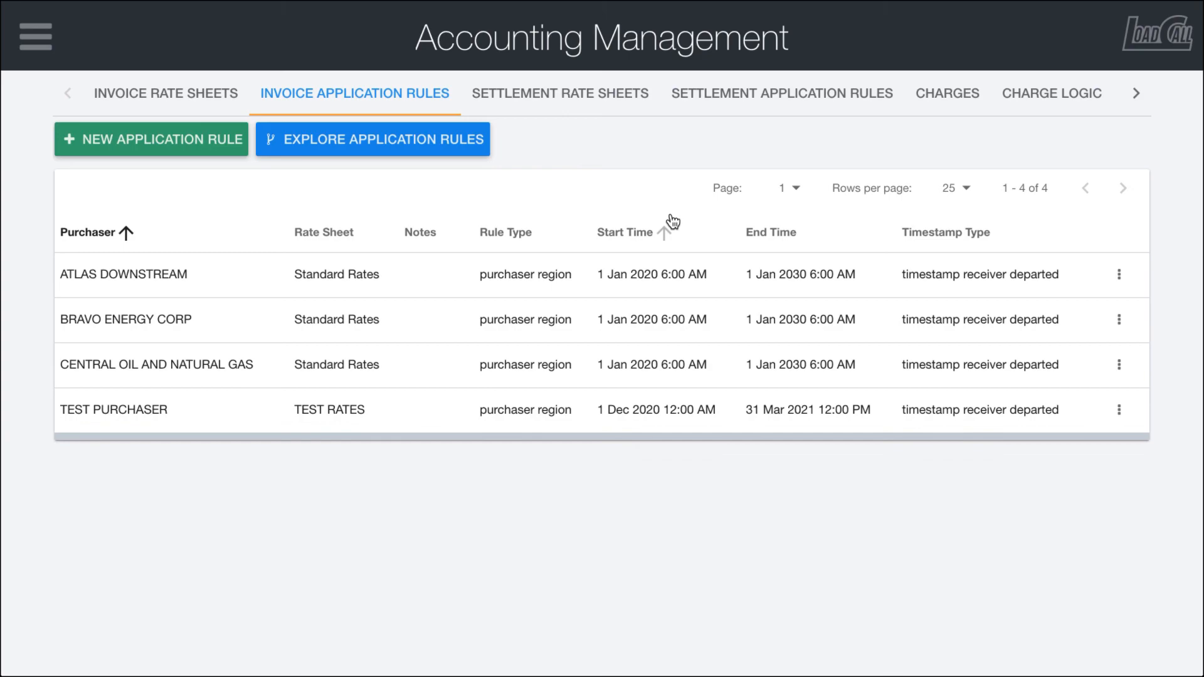